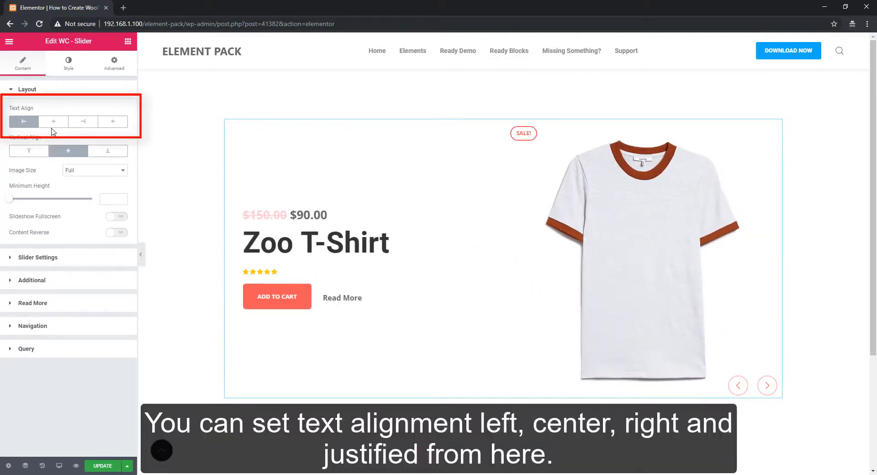
- Try centre and right text alignment on the slider, and set it back to left
click(54, 121)
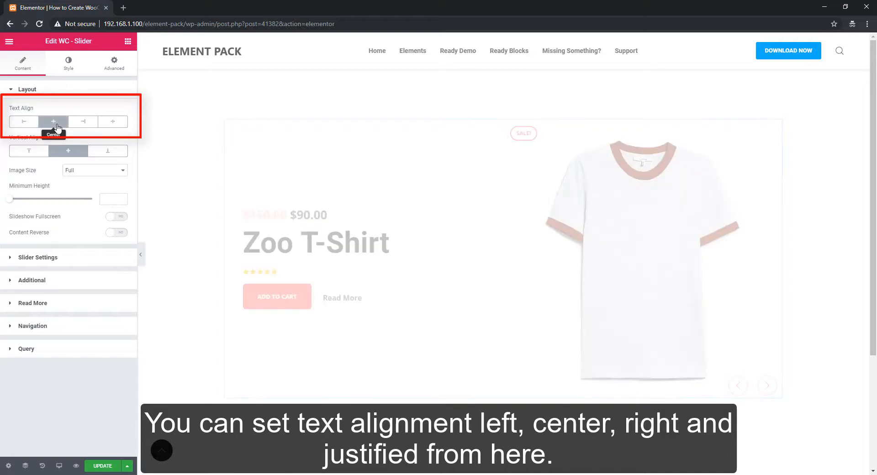
click(85, 123)
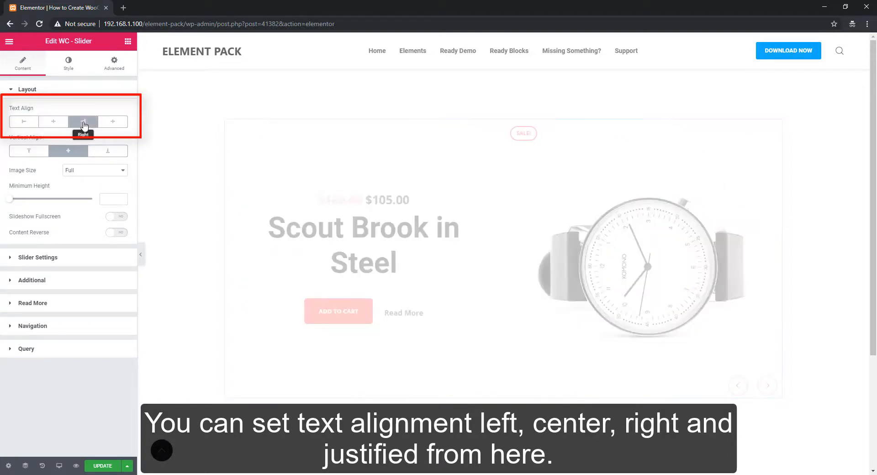
click(24, 122)
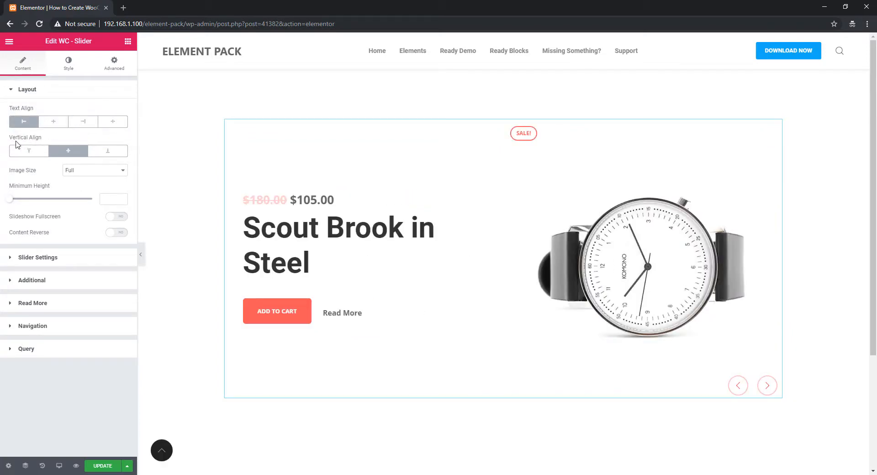
- Try top and bottom vertical alignment for the slider's content, and restore the centre alignment
click(29, 155)
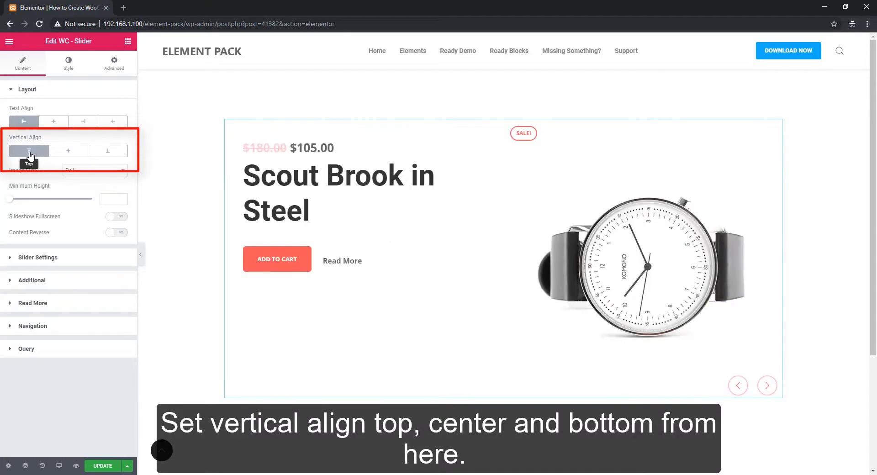
click(110, 156)
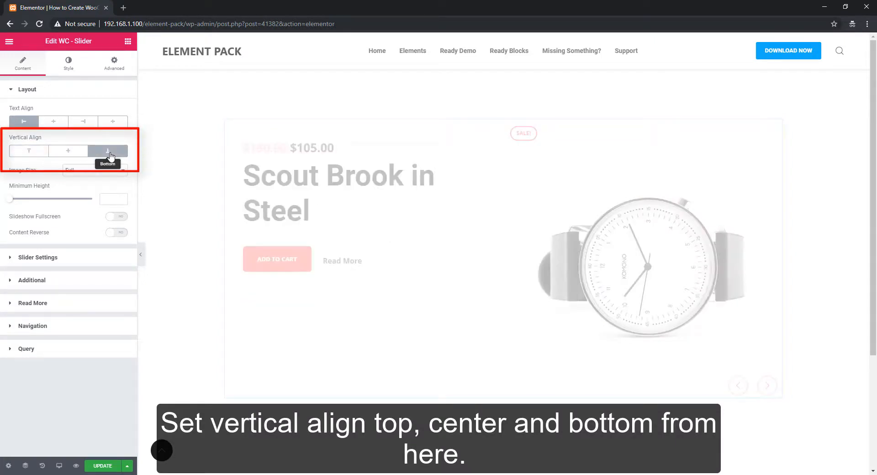
click(68, 154)
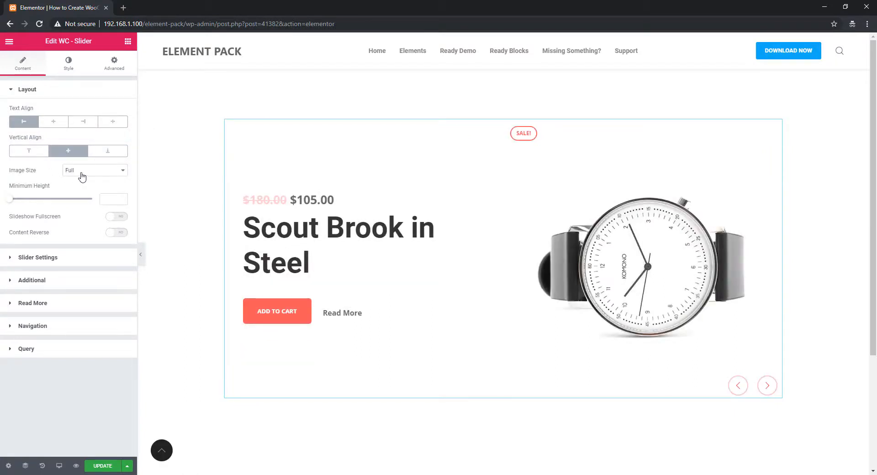
click(81, 172)
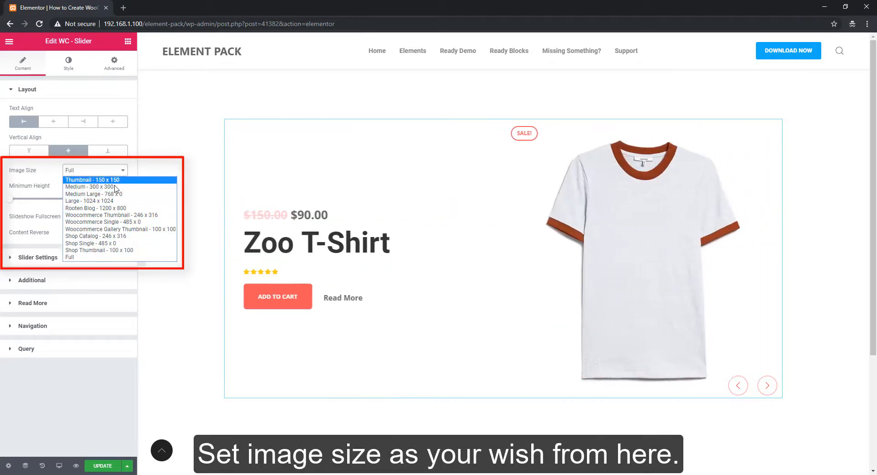
click(47, 174)
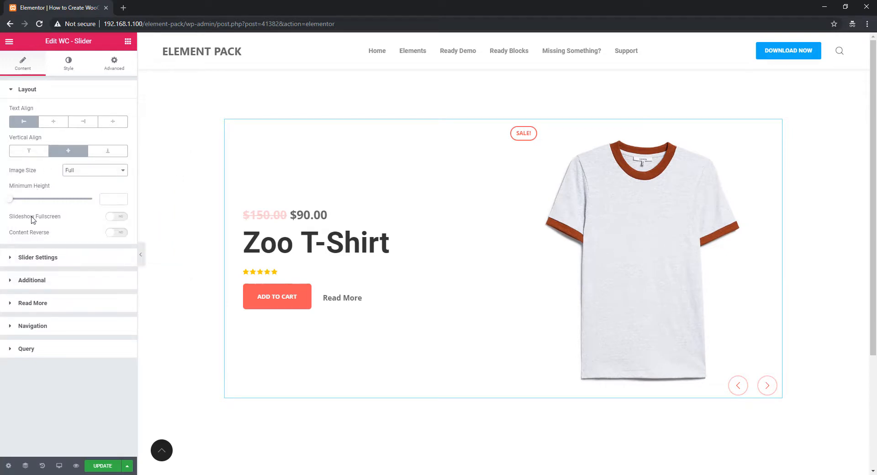
- Set the content width of the section holding the slider to Full Width and turn on the slider's Slideshow Fullscreen option
click(181, 91)
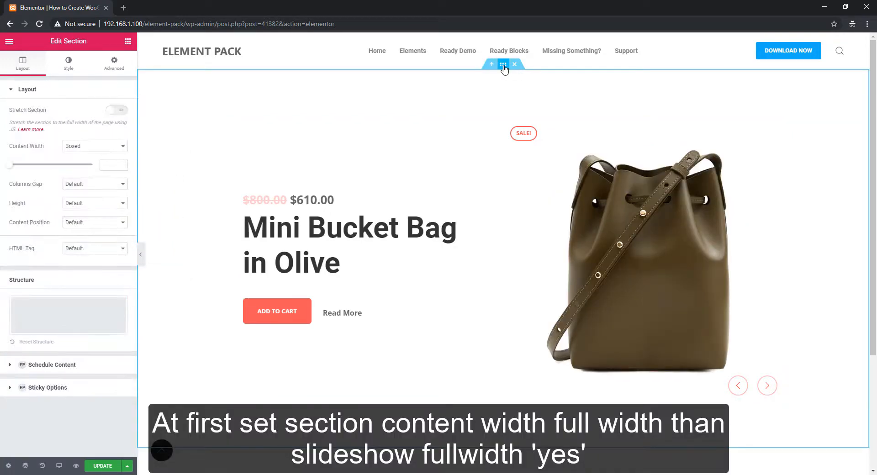
click(76, 147)
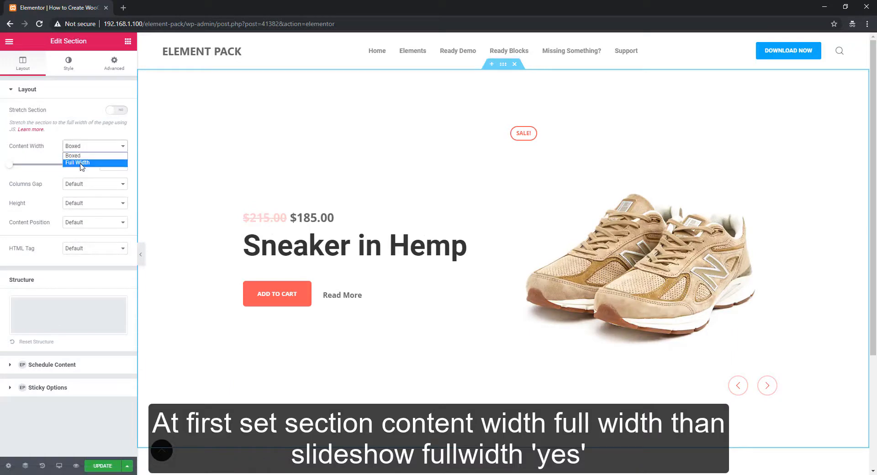
click(82, 167)
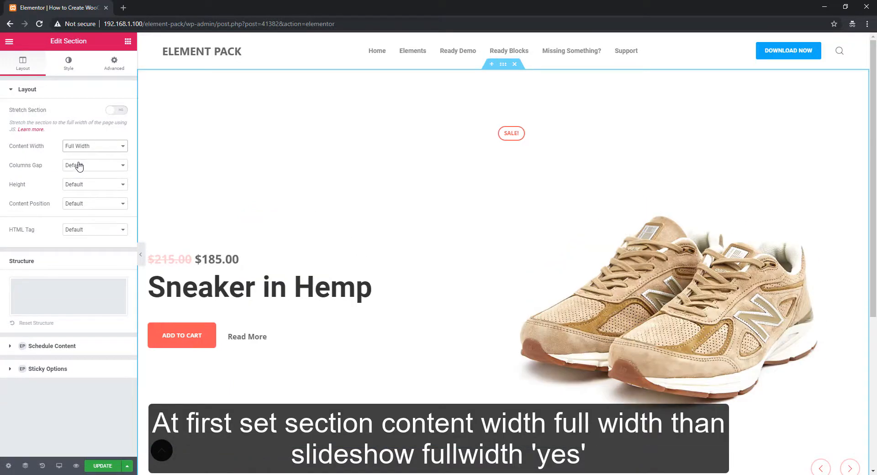
click(859, 126)
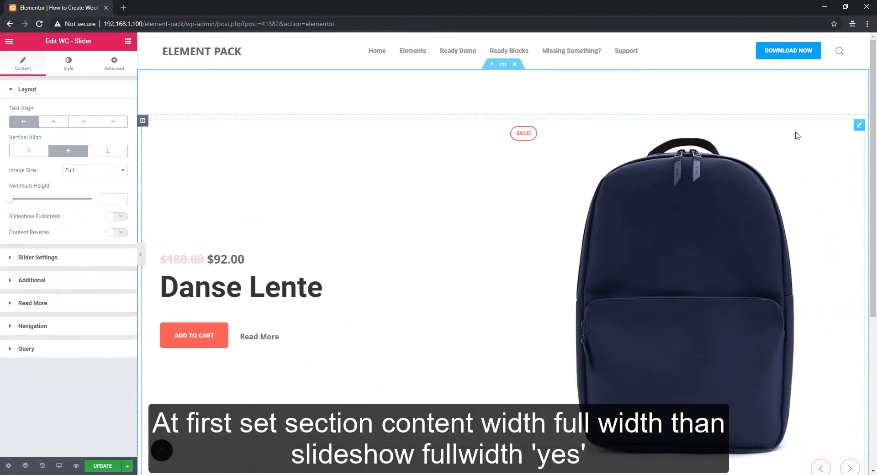
click(120, 218)
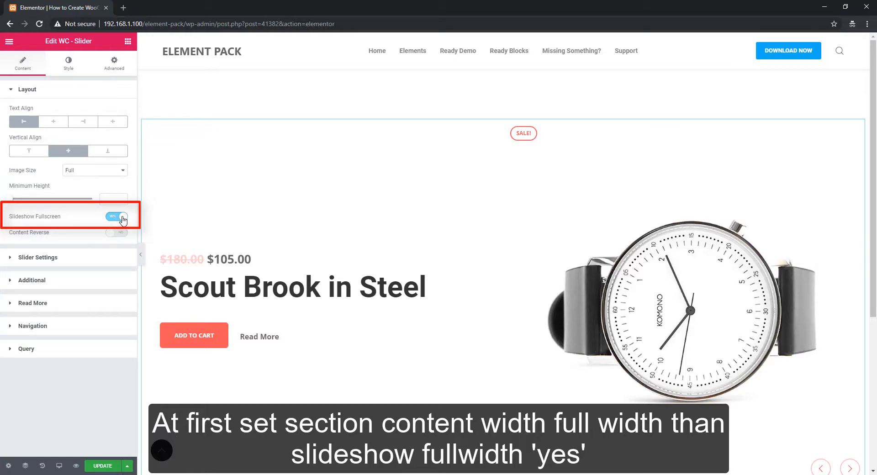
- Turn Slideshow Fullscreen off again and set the section's content width back to Boxed
click(122, 220)
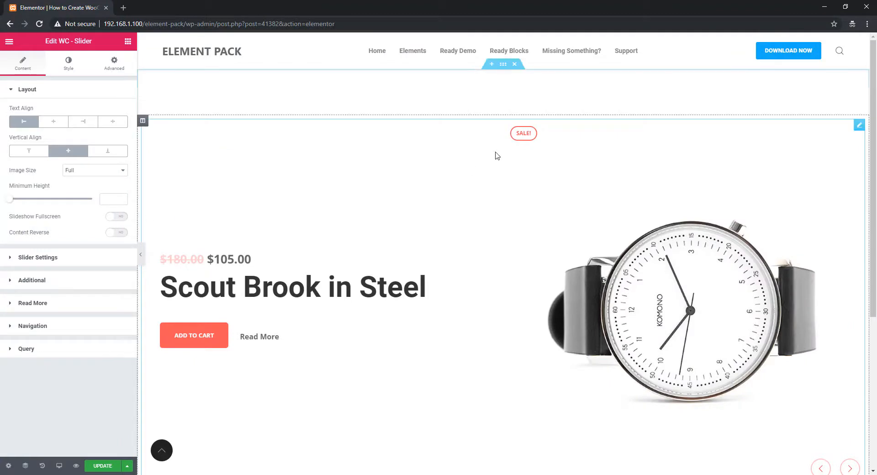
click(503, 64)
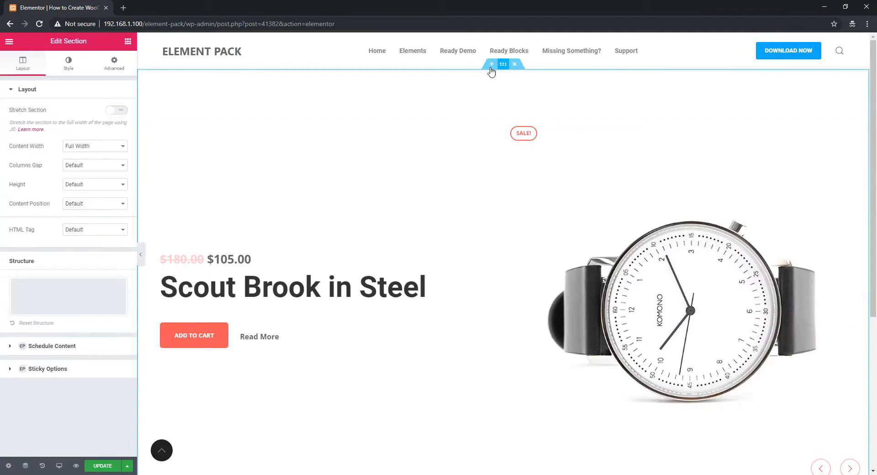
click(69, 146)
click(79, 156)
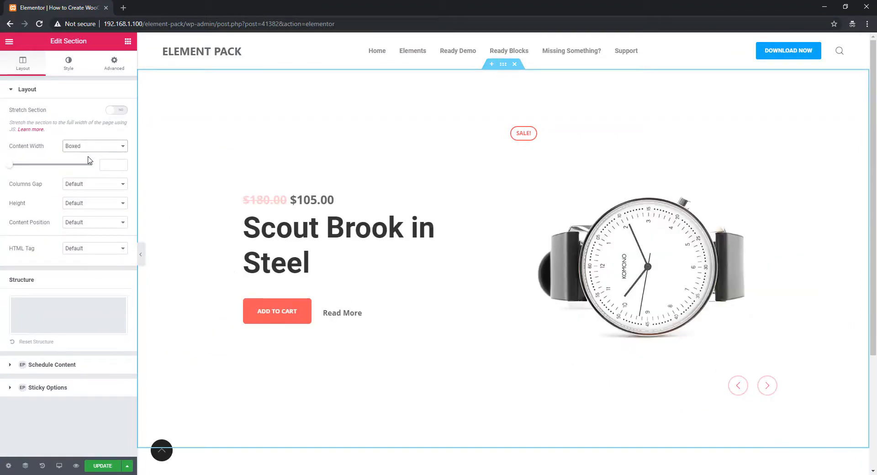
- Select the slider widget again, toggle Content Reverse to compare both layouts, and leave it turned on
click(777, 127)
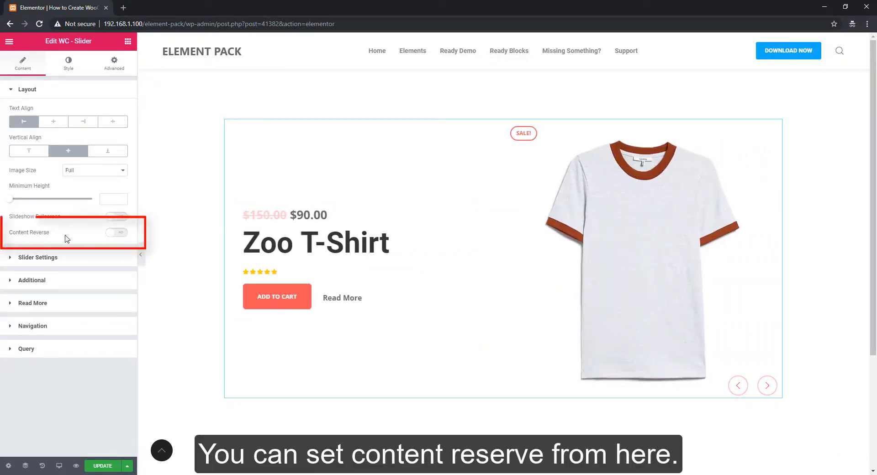
click(120, 233)
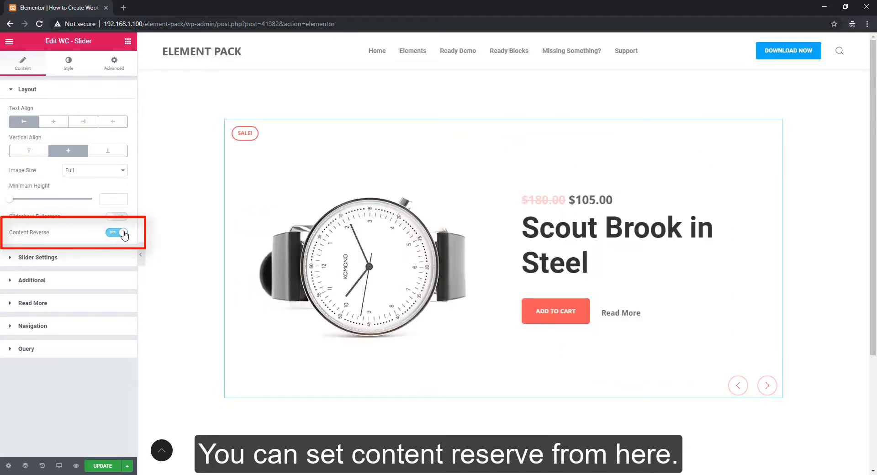
click(119, 233)
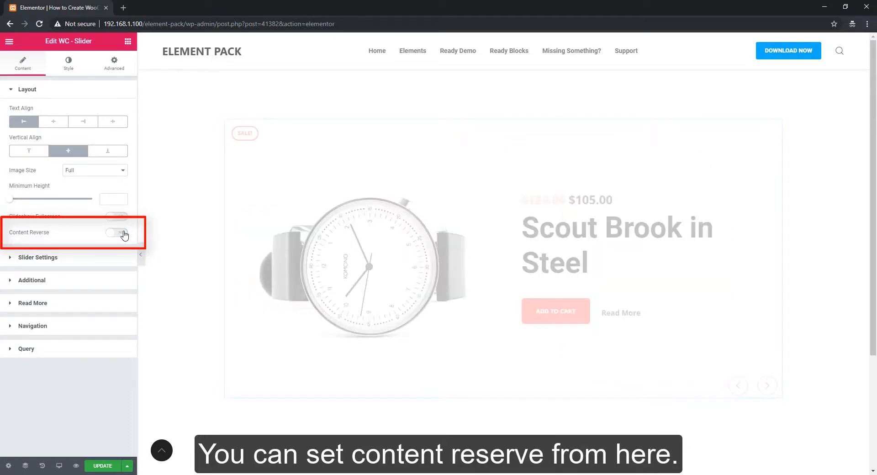
click(120, 233)
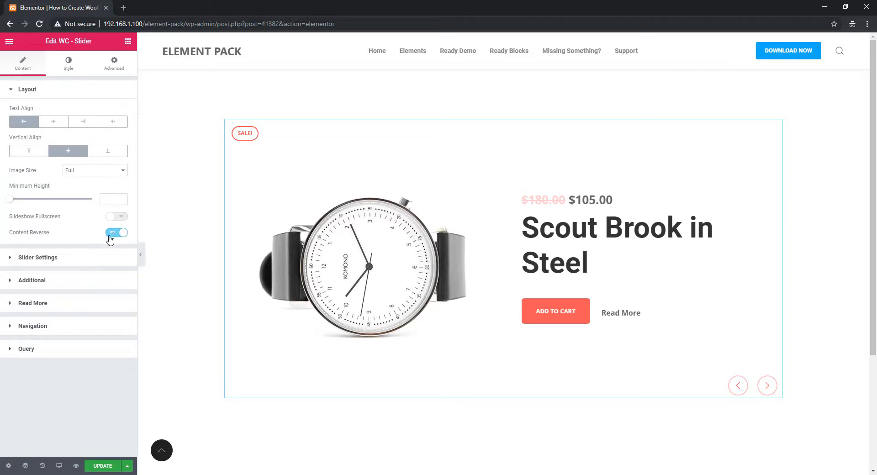
- Toggle the slider's price, Read More link and badge off and back on, and turn on Show Text
click(39, 281)
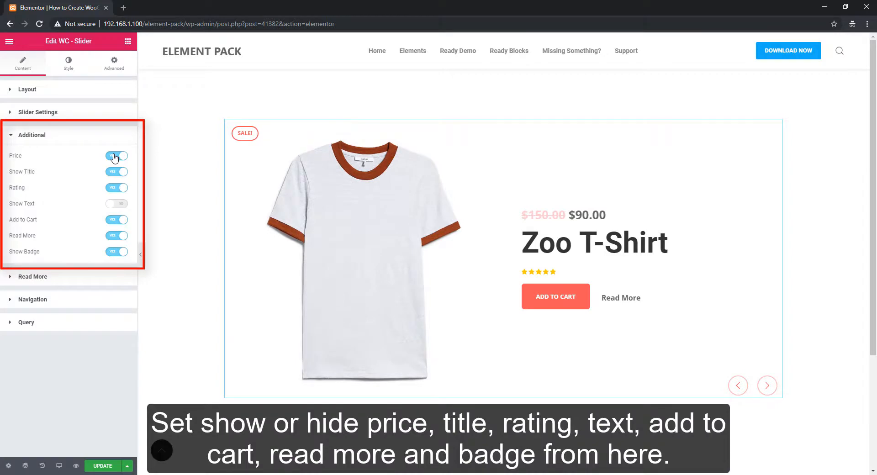
click(115, 157)
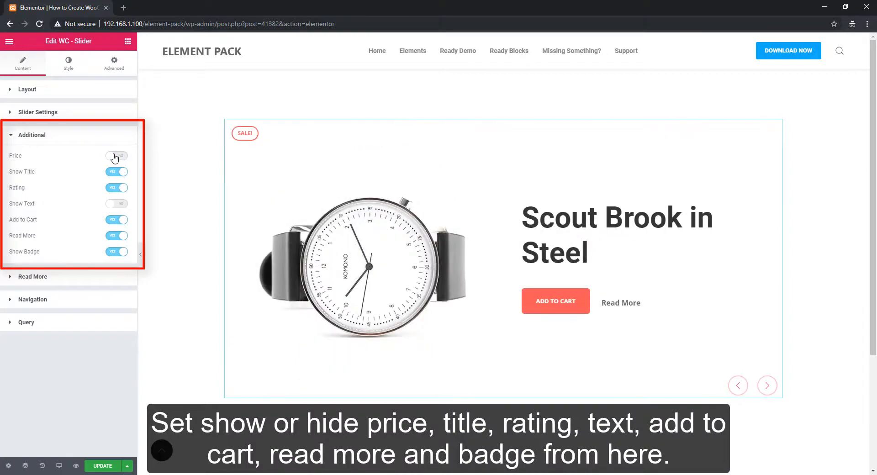
click(113, 157)
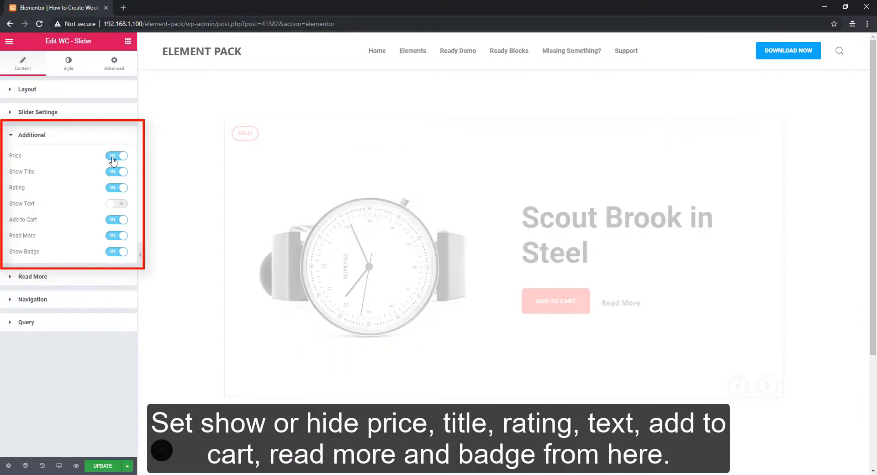
click(114, 237)
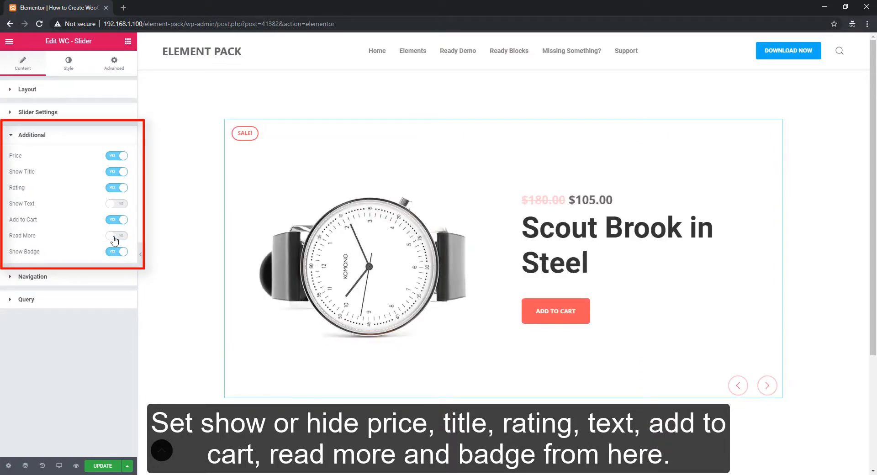
click(114, 237)
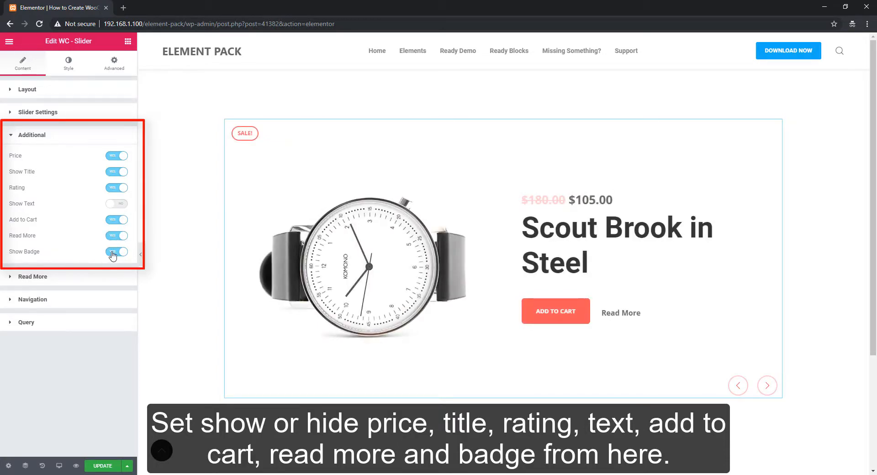
click(113, 254)
click(113, 254)
click(111, 207)
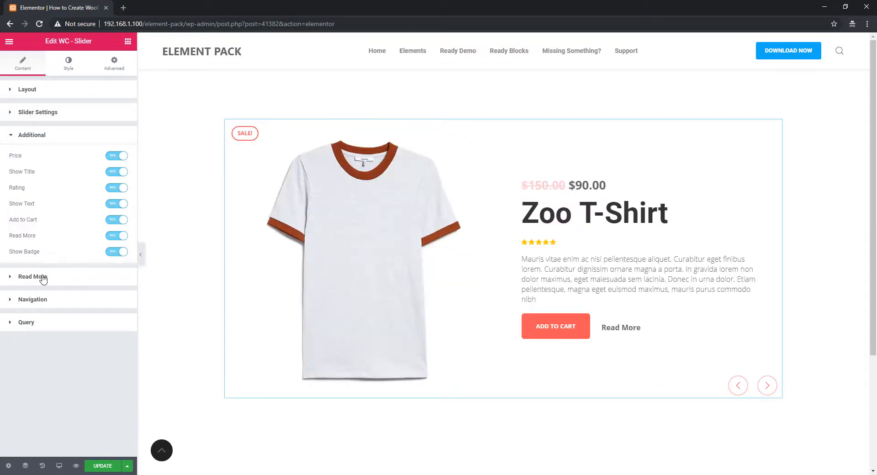
- Change the slider's Read More text to "More Info" and give it the angle-right icon
click(43, 280)
drag(94, 179, 57, 183)
text(More Info)
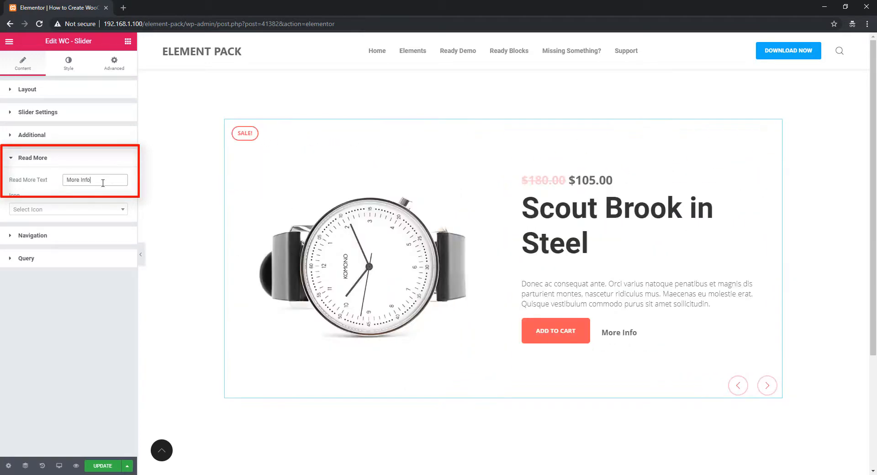
click(83, 211)
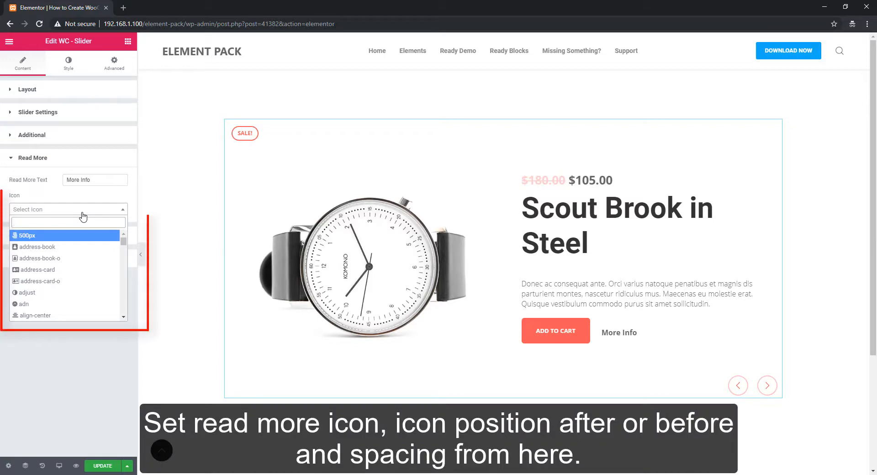
text(angle)
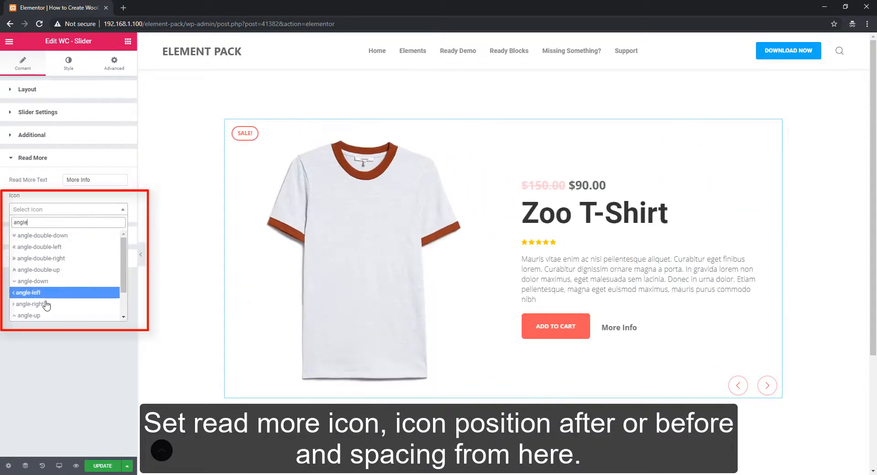
click(40, 307)
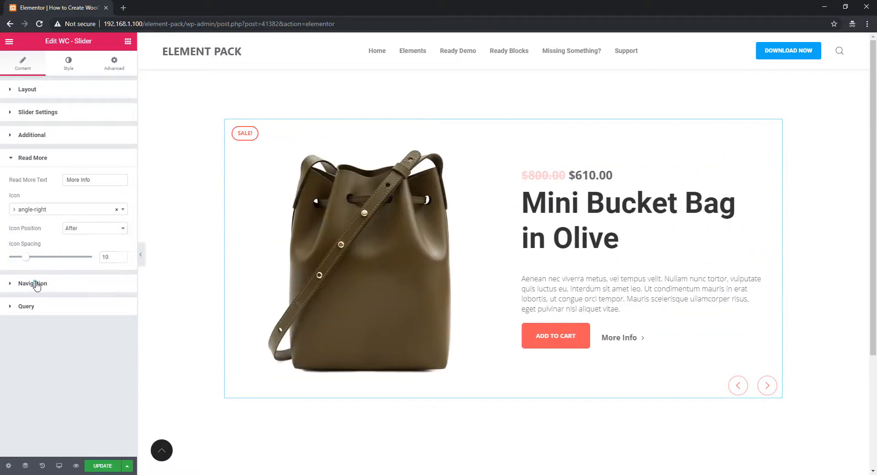
- Try Arrows and Dots as the slider's navigation type, and settle on Dots
click(36, 284)
click(84, 203)
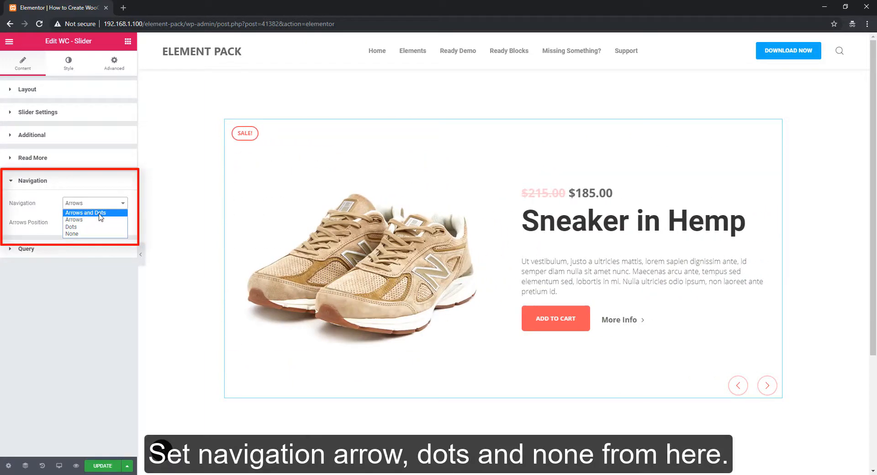
click(99, 213)
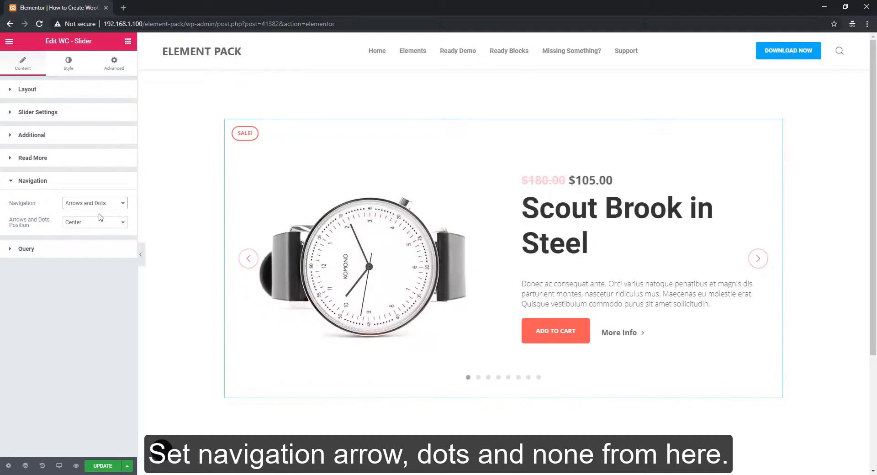
click(100, 203)
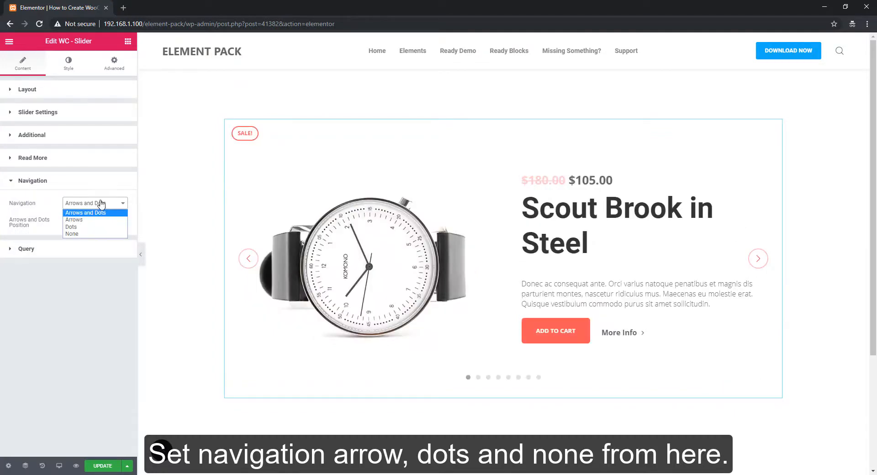
click(72, 227)
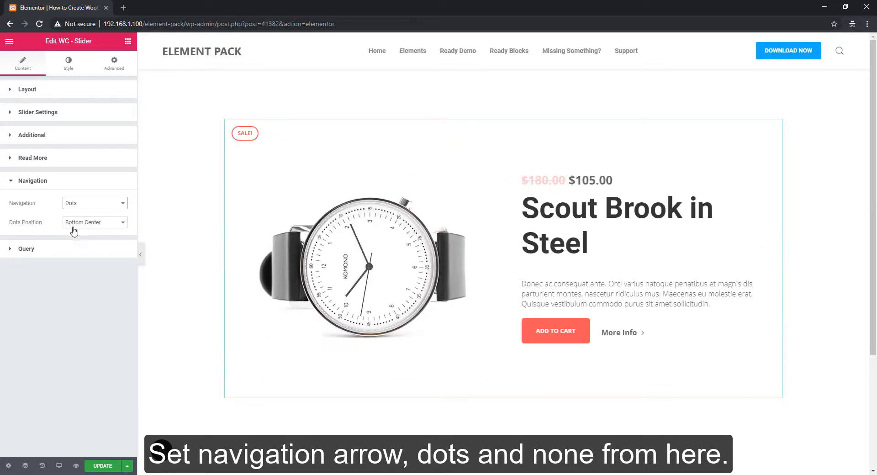
- Set the vertical offset of the slider's navigation dots to -21
click(69, 64)
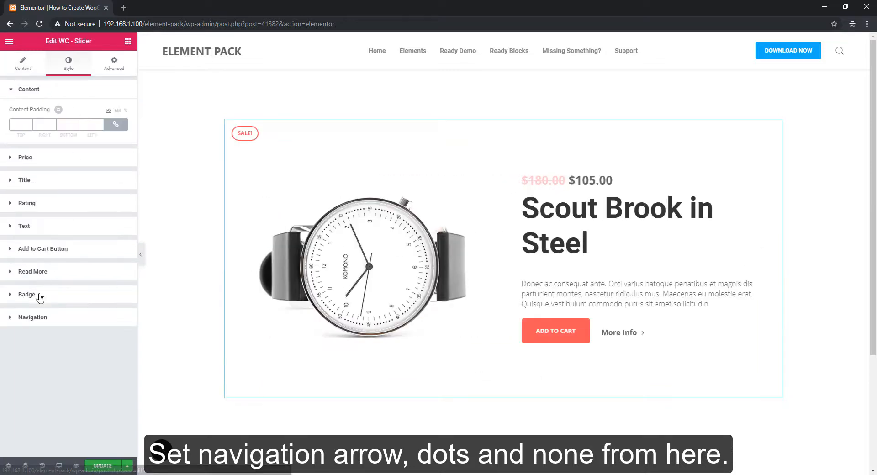
click(39, 317)
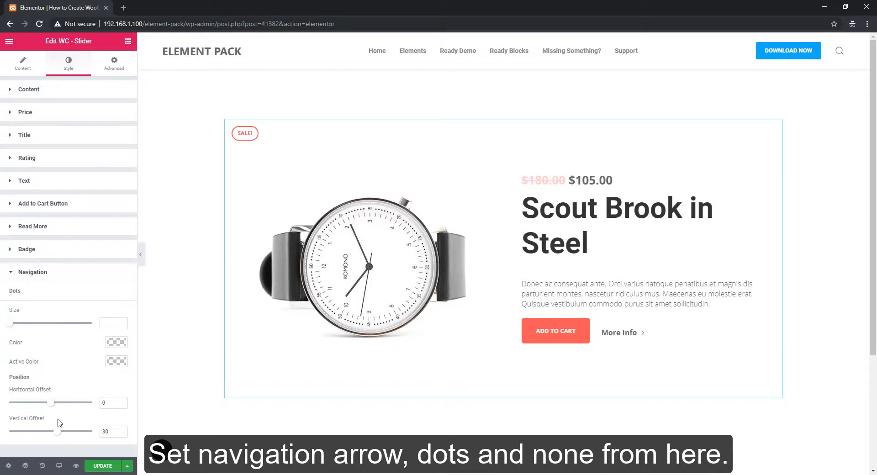
drag(56, 432, 49, 436)
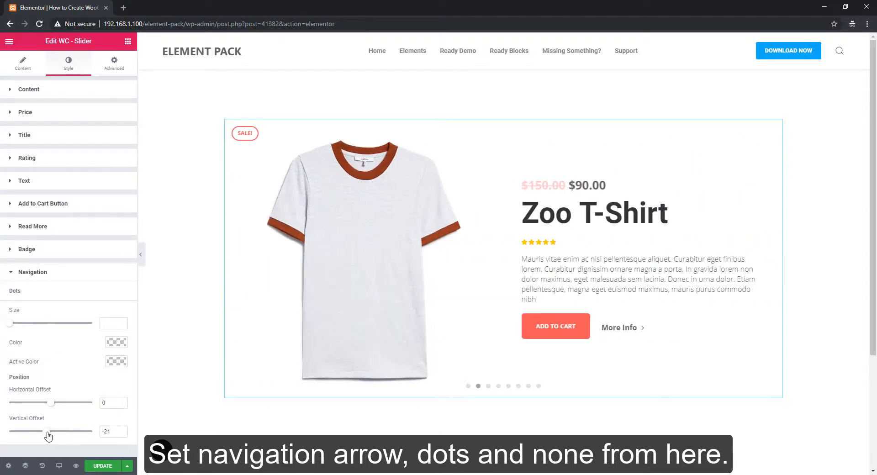
- Try None as the slider's navigation type, and settle on Arrows
click(26, 71)
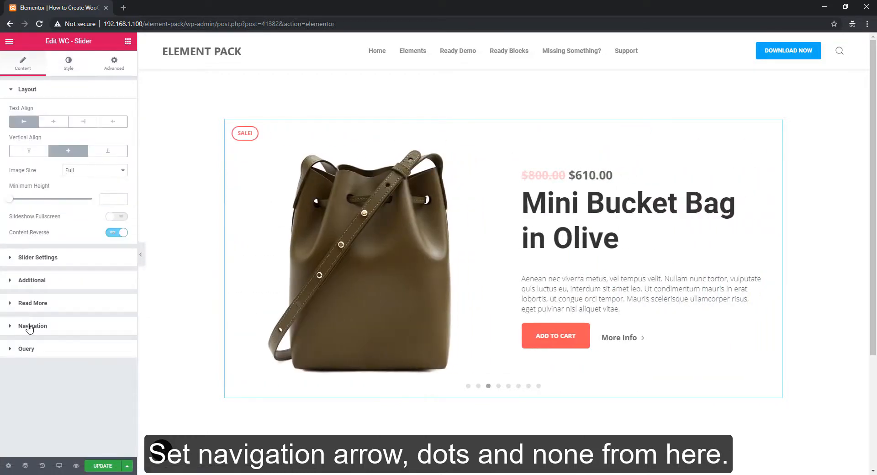
click(29, 327)
click(83, 204)
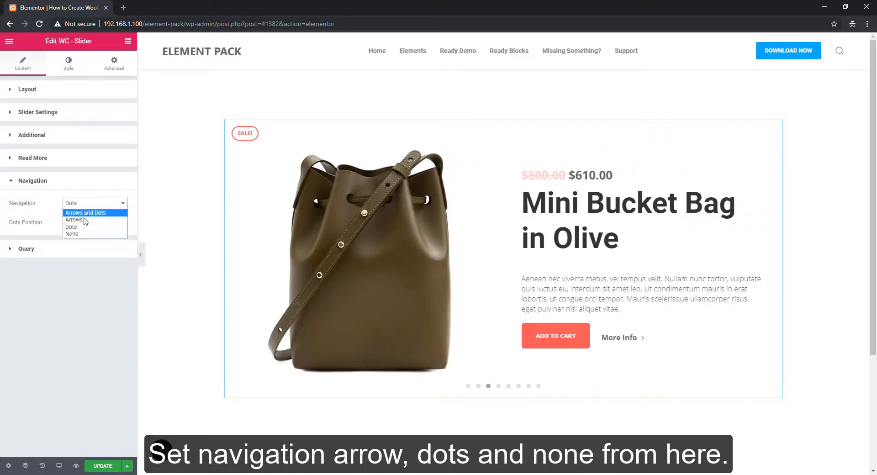
click(83, 234)
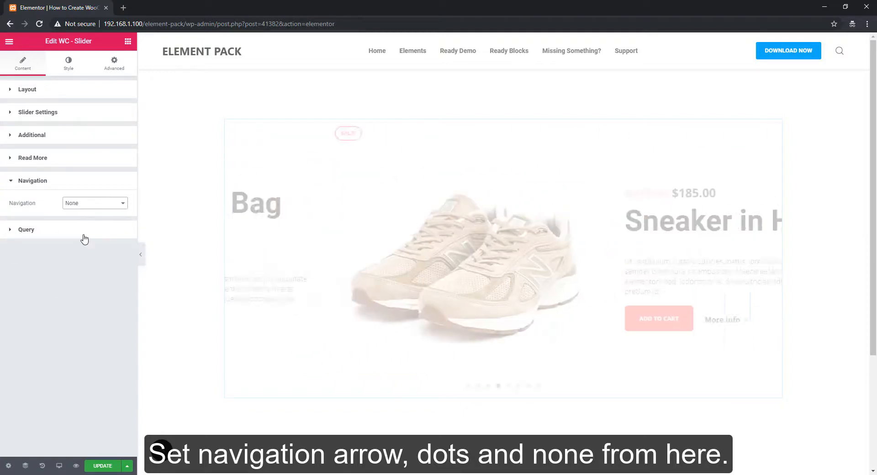
click(84, 208)
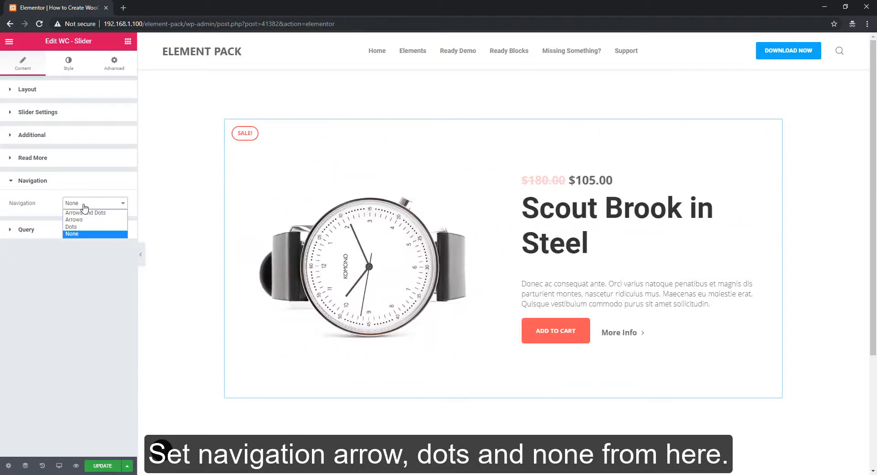
click(85, 219)
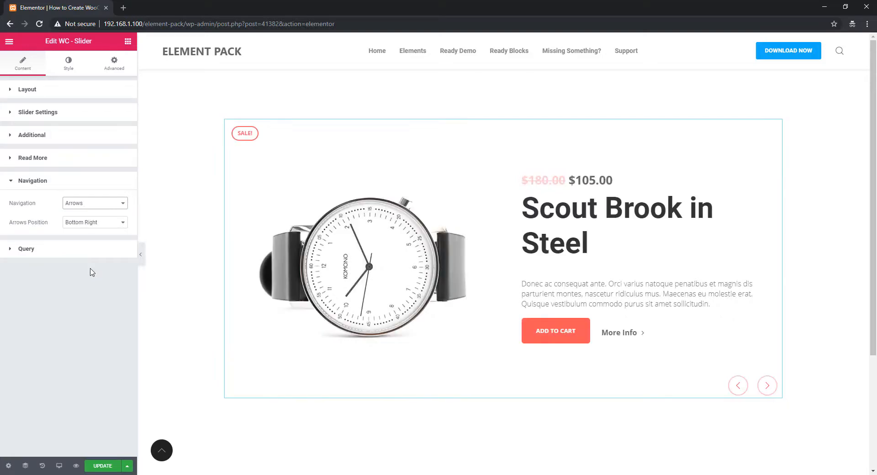
- Try the navigation arrows at Top Left, Top Right, Bottom Left and Bottom Center, and settle on the Center position
click(84, 224)
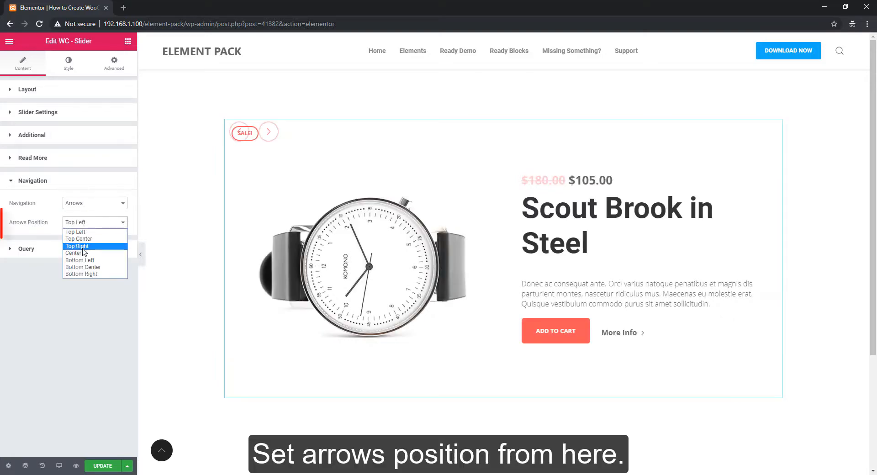
click(84, 251)
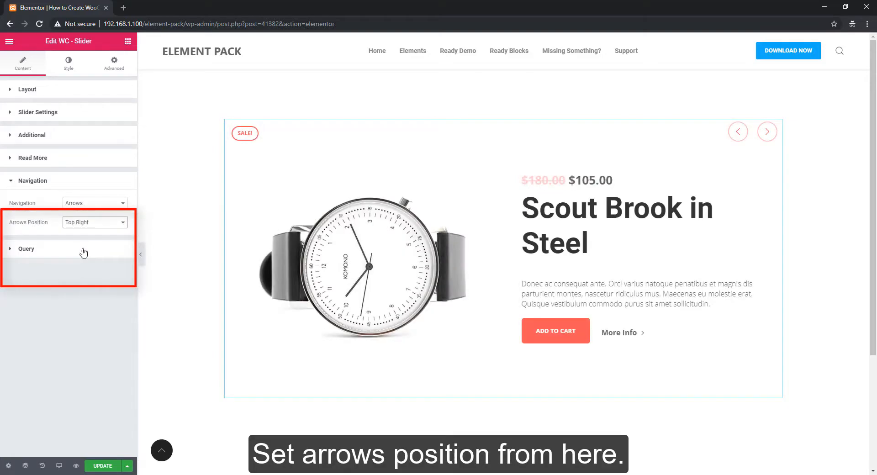
click(86, 226)
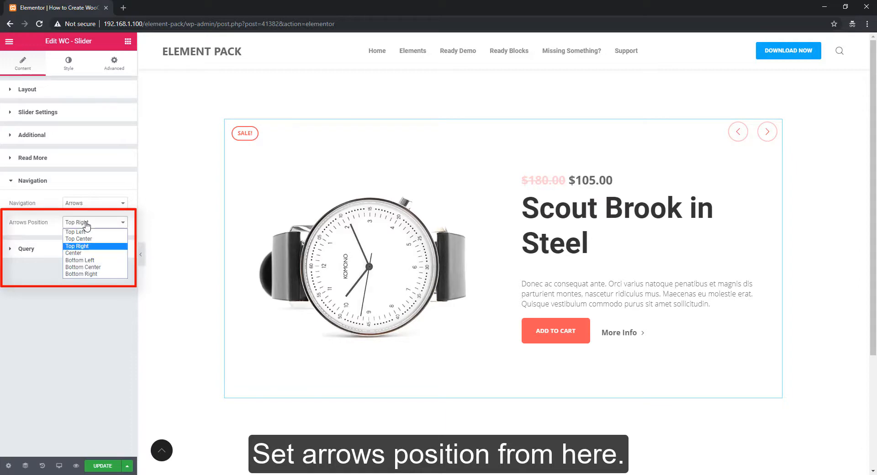
click(87, 260)
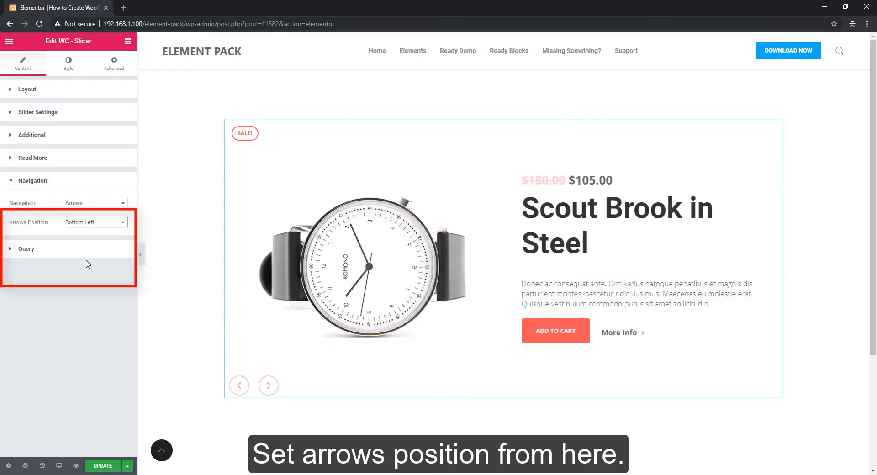
click(89, 224)
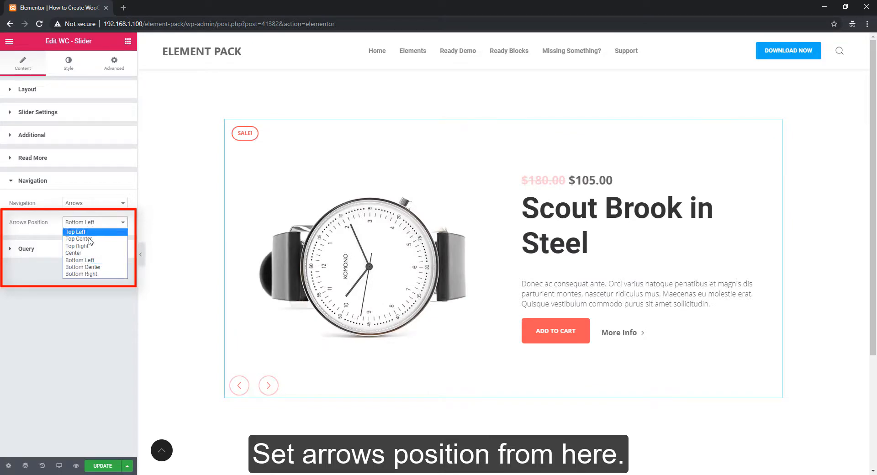
click(93, 267)
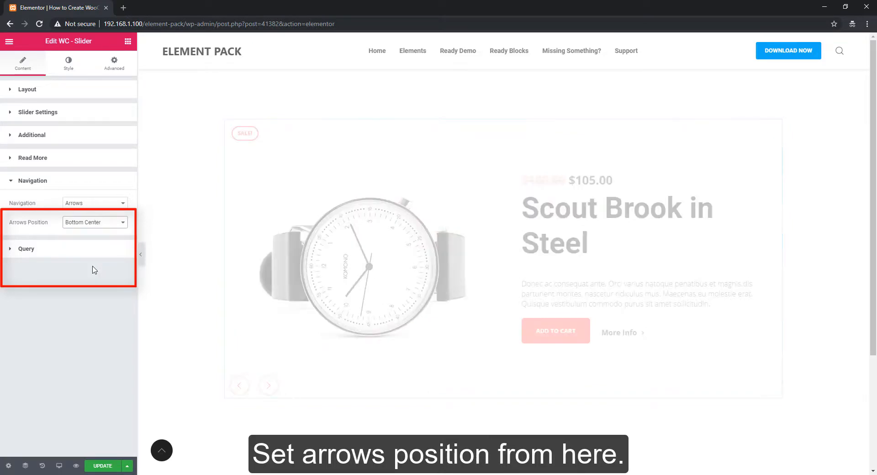
click(91, 227)
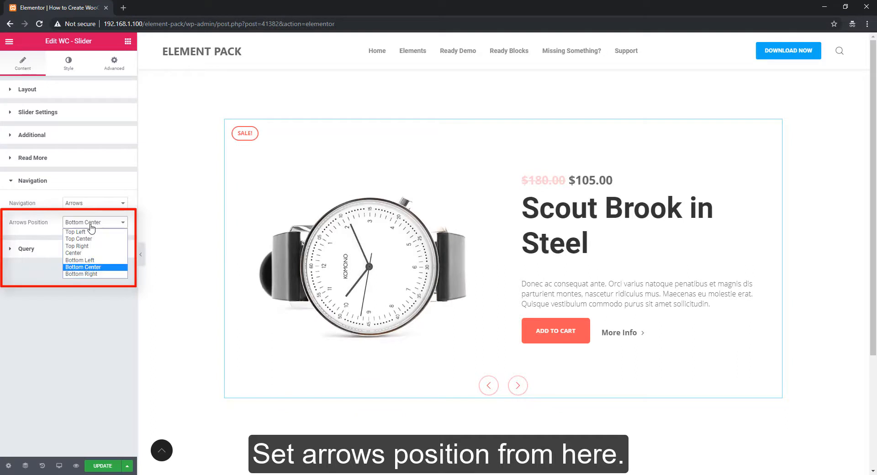
click(90, 254)
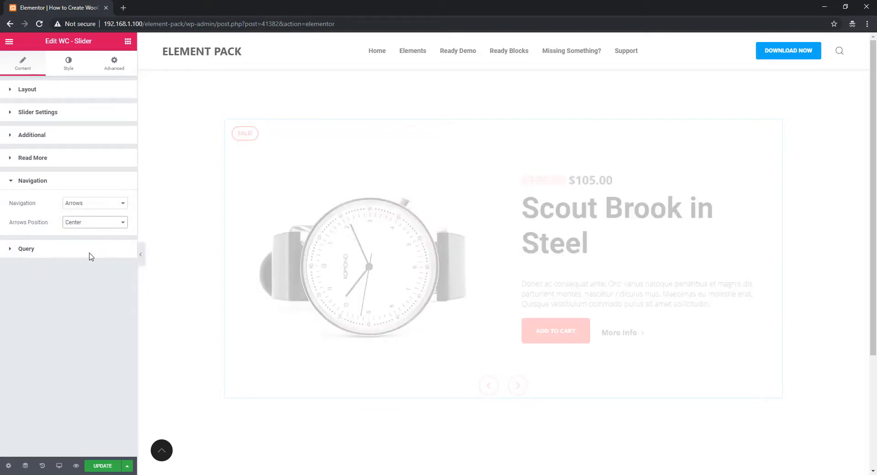
- Set the horizontal offset of the slider's navigation arrows to 0
click(70, 69)
click(38, 318)
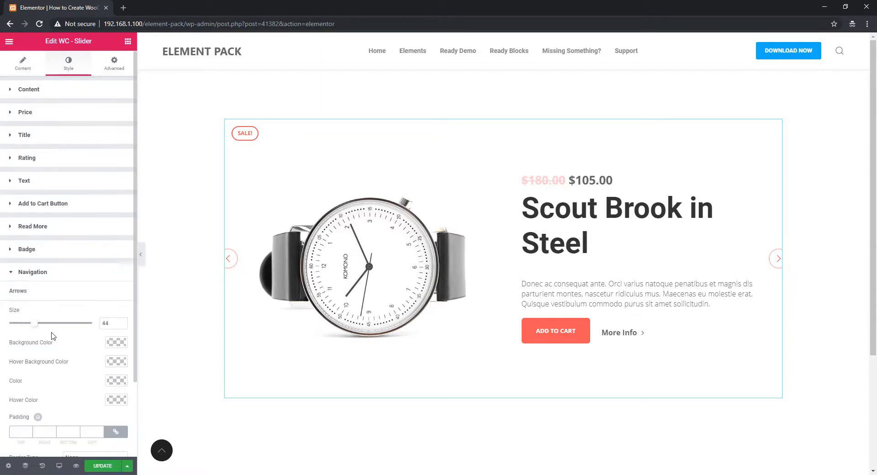
scroll(55, 338, down, 3)
drag(112, 445, 96, 444)
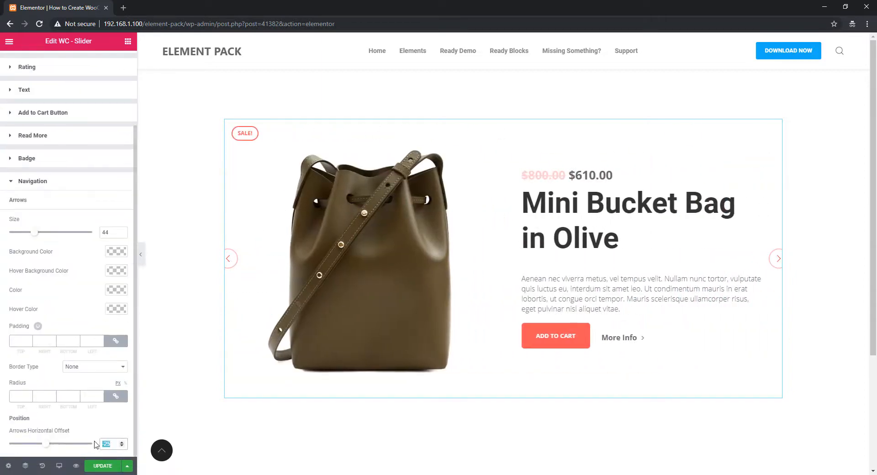
text(0)
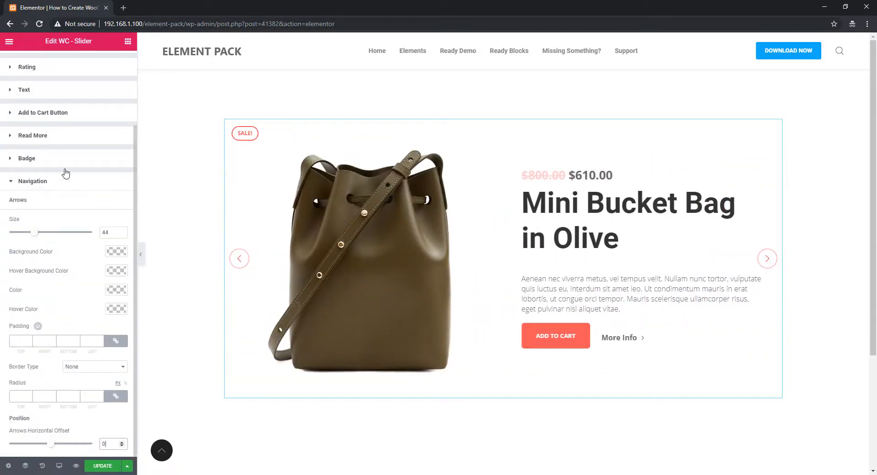
- Set the slider's product query source to Manual Selection and choose the WC Slider category
scroll(69, 169, up, 3)
click(24, 66)
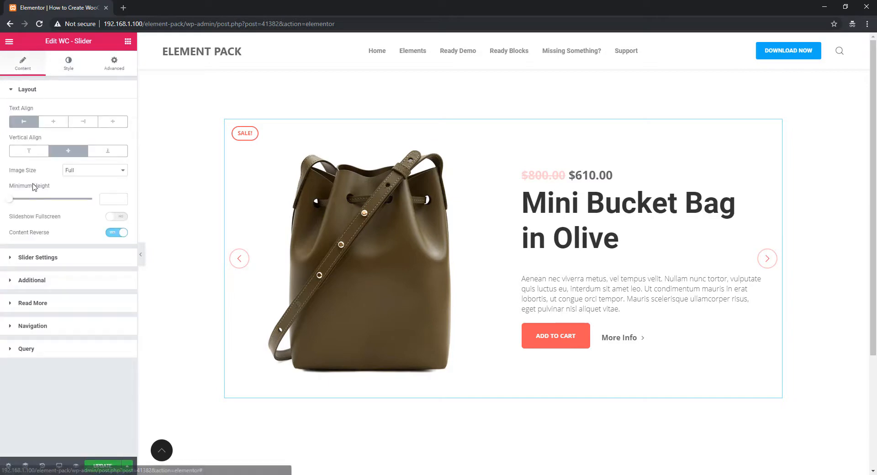
click(26, 349)
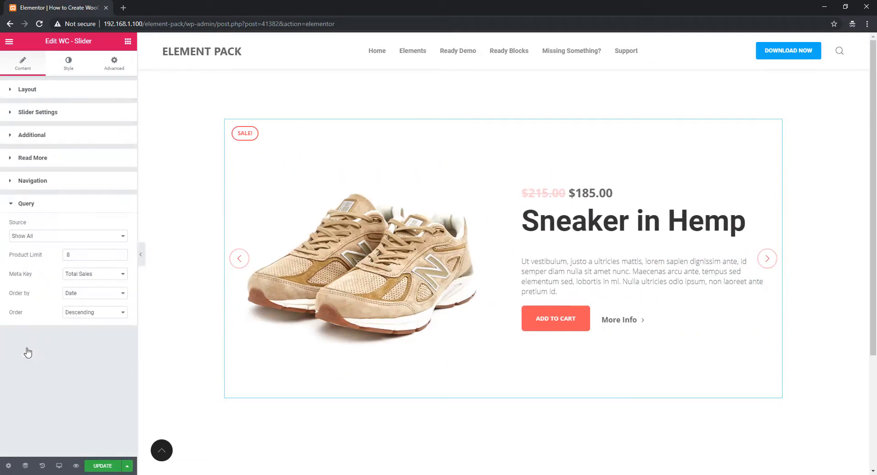
click(27, 236)
click(34, 253)
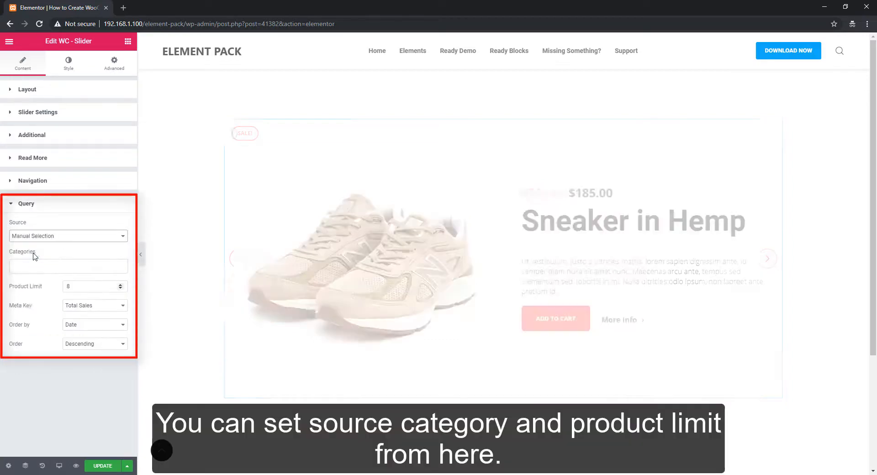
click(35, 265)
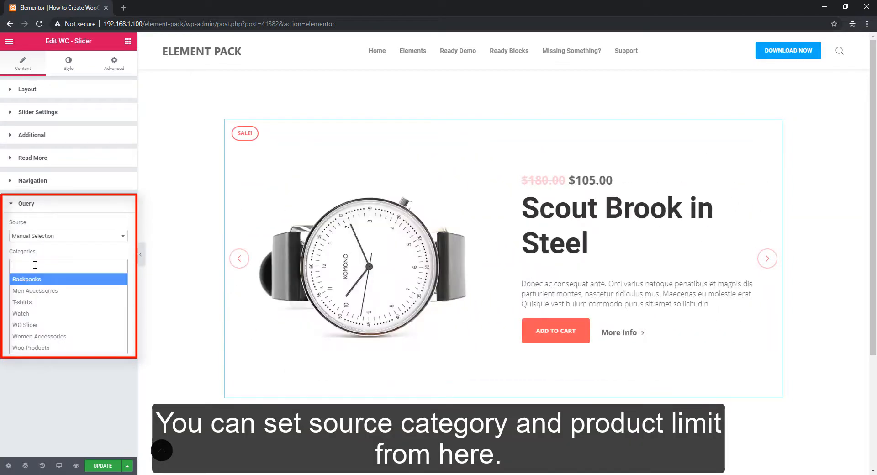
click(40, 325)
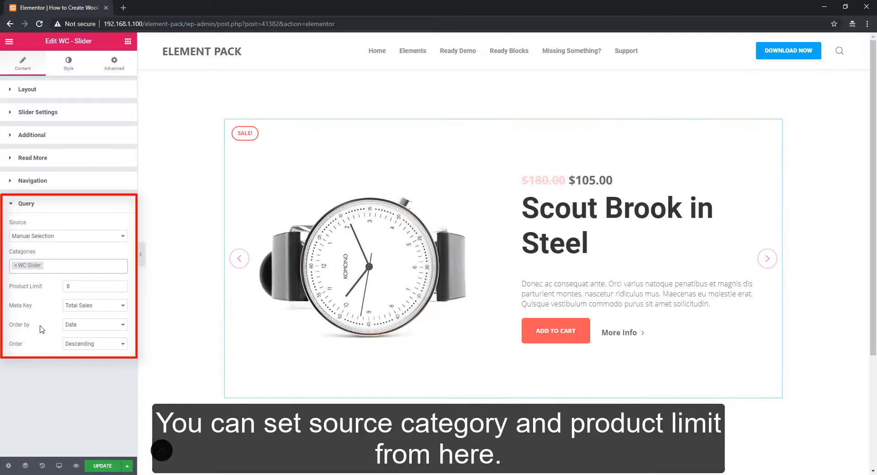
- Set the product limit of the slider's query to 6
drag(82, 288, 64, 286)
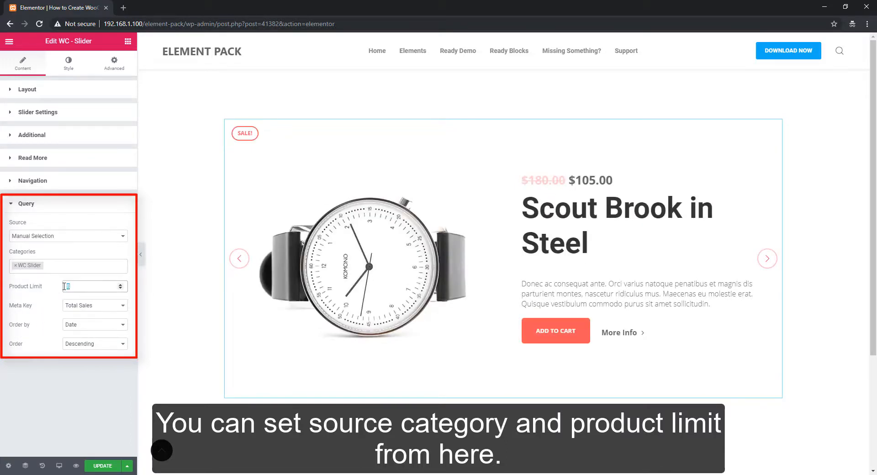
text(6)
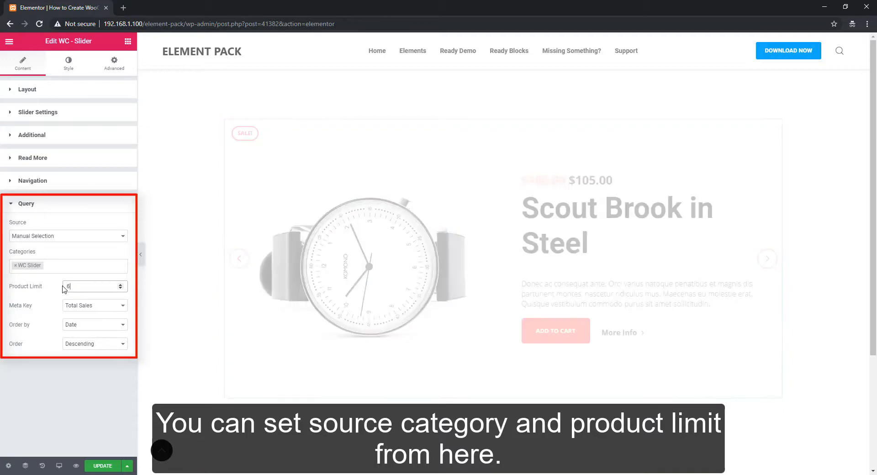
click(102, 287)
- Set the slider's content padding to 40 px on all four sides
click(67, 64)
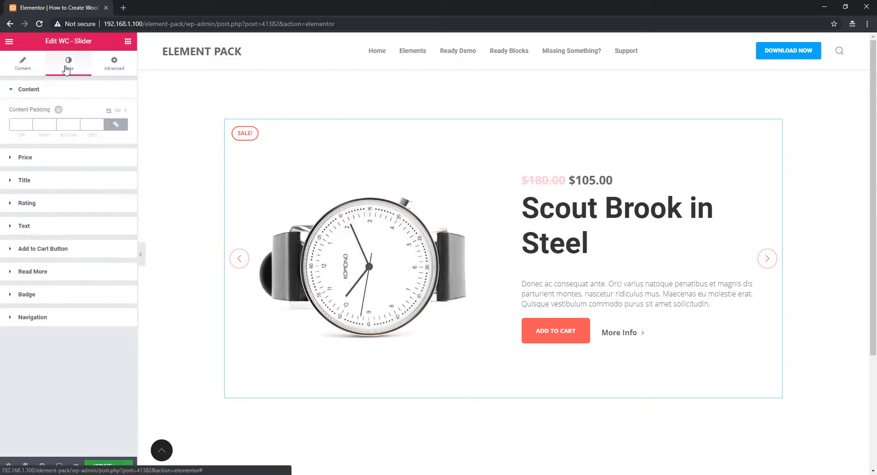
click(21, 125)
text(40)
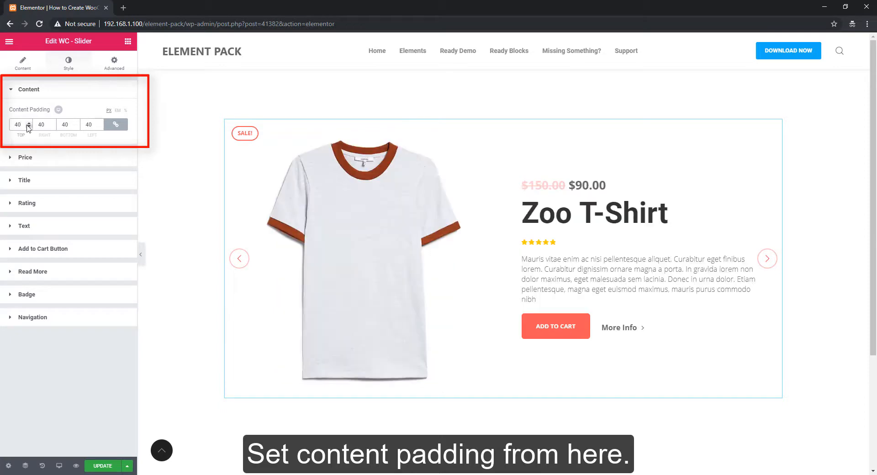
- Set the slider's old price color to #ff5400
click(25, 157)
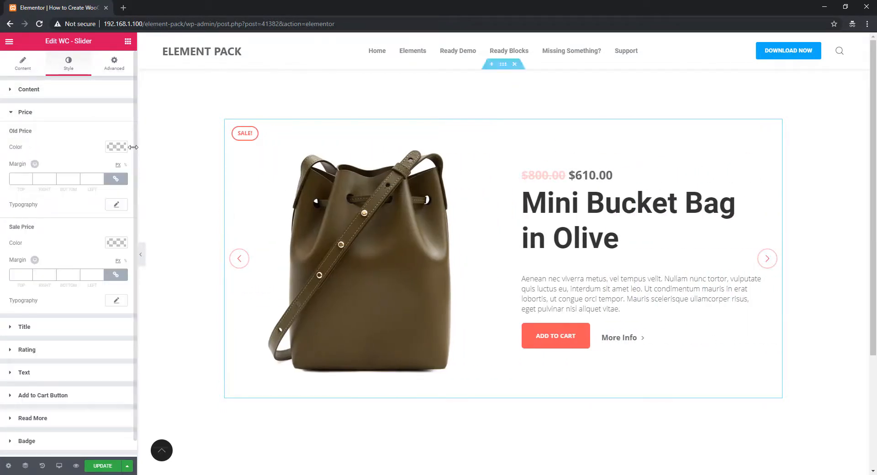
click(117, 146)
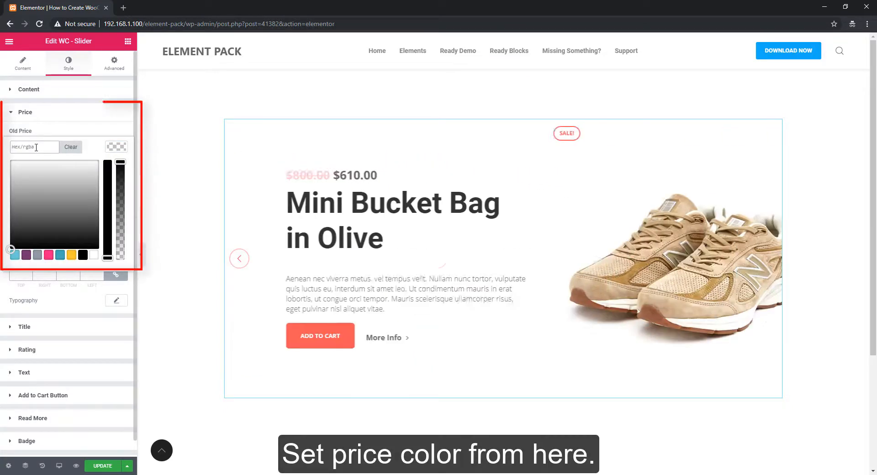
text(#ff5400)
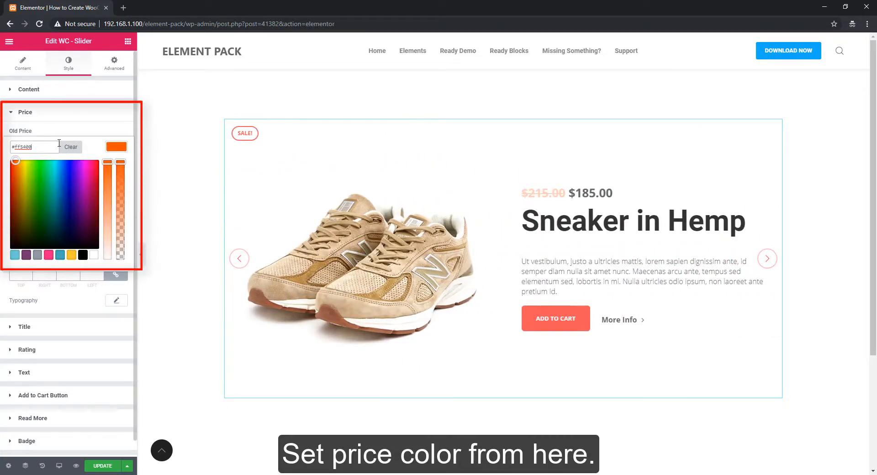
click(115, 150)
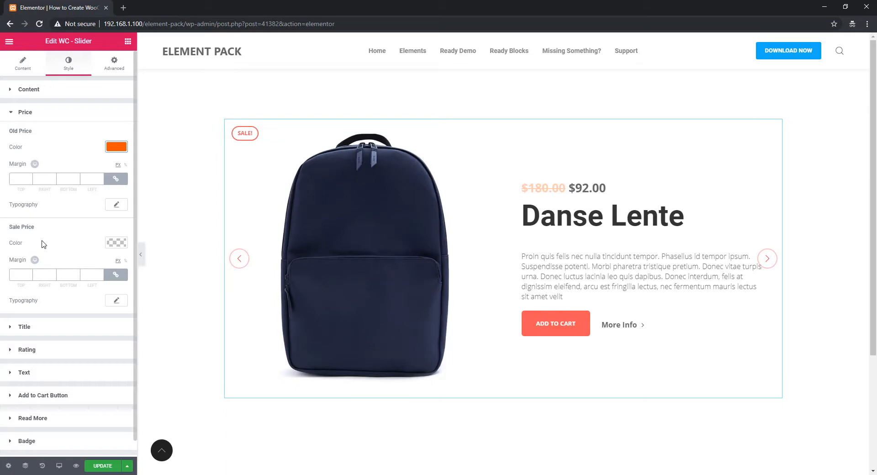
- Set the spacing of the slider's product title to 15 px
click(29, 329)
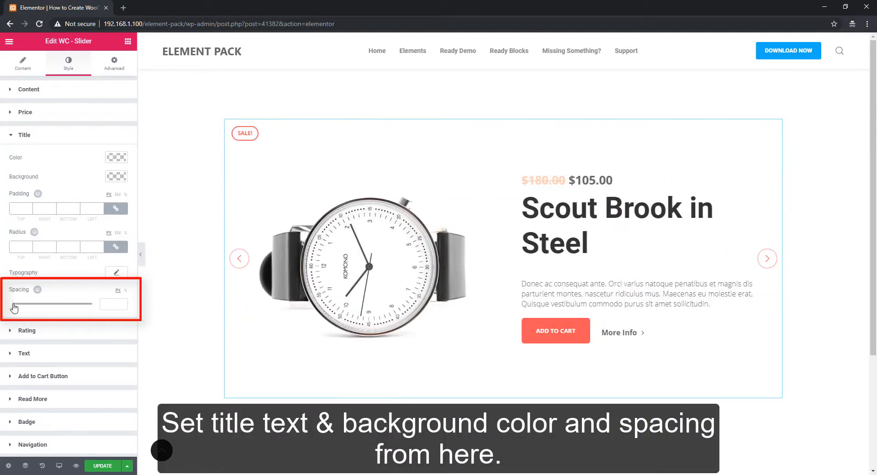
mouse_move(15, 309)
mouse_down()
mouse_move(65, 306)
mouse_move(24, 304)
mouse_up()
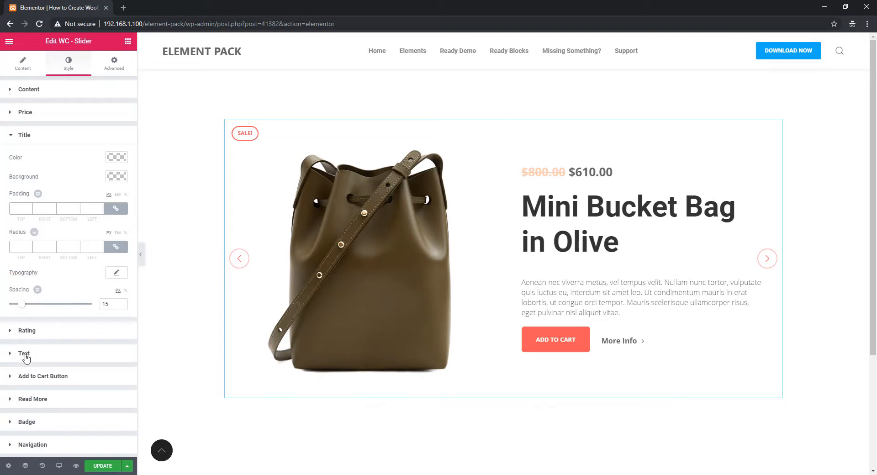
- Set the slider's product text color to black and its text spacing to 12 px
click(28, 353)
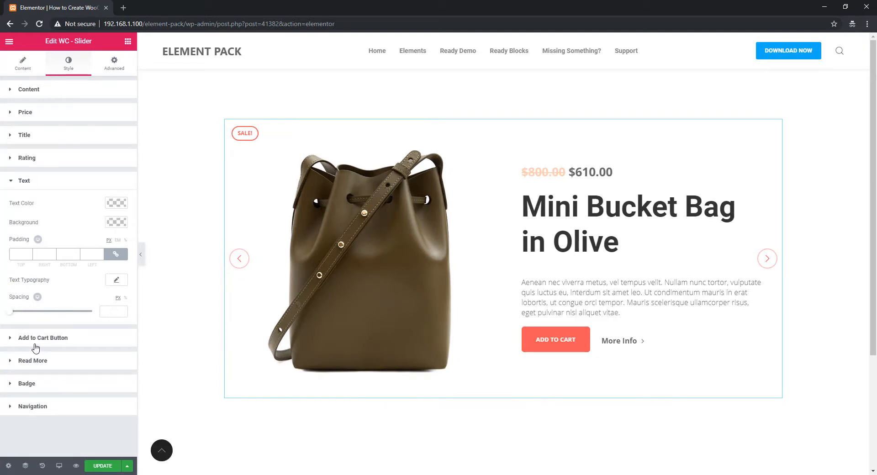
click(118, 204)
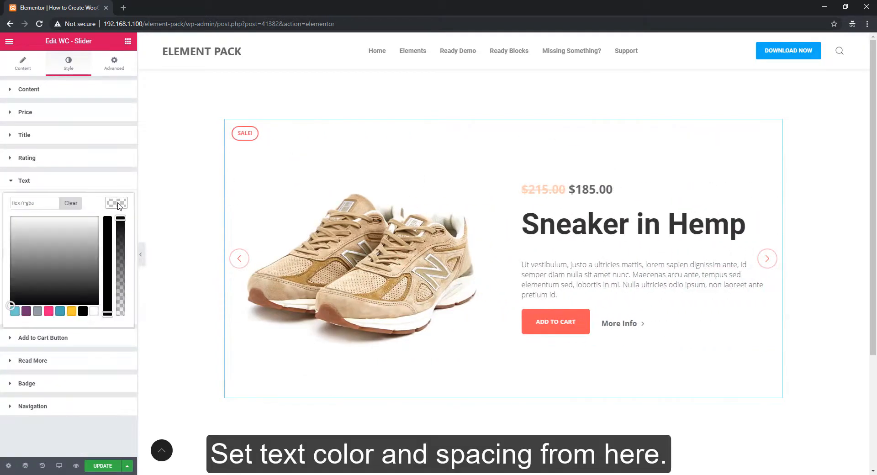
click(71, 312)
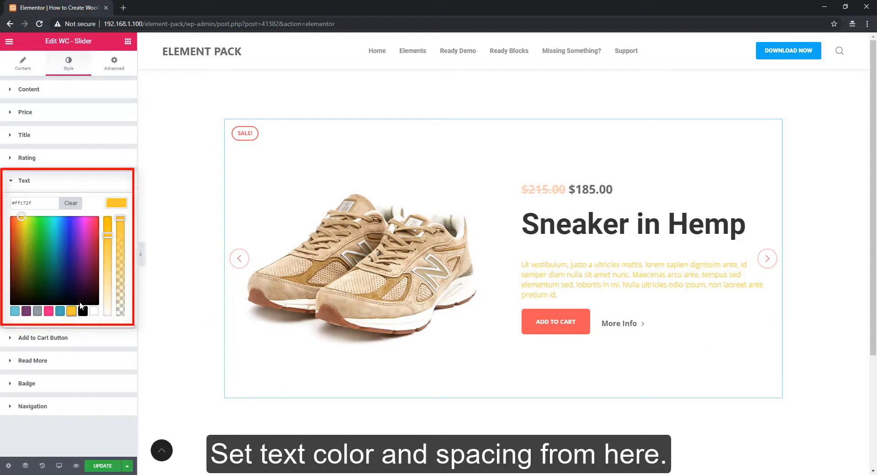
click(83, 312)
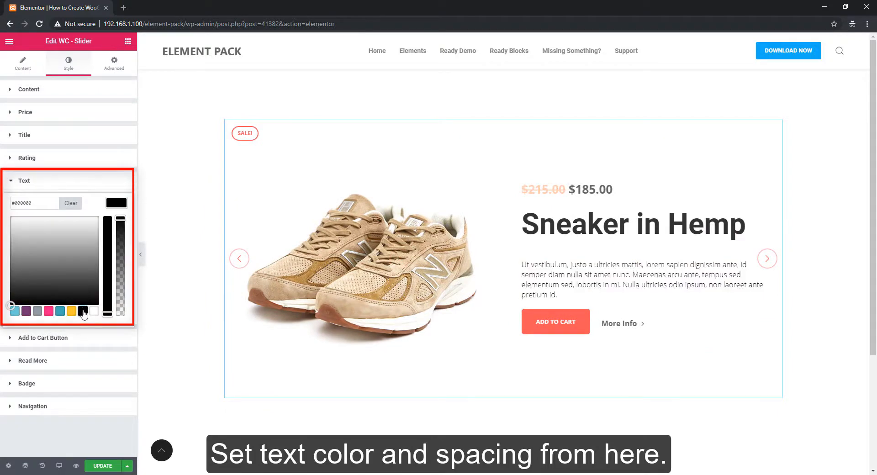
click(118, 204)
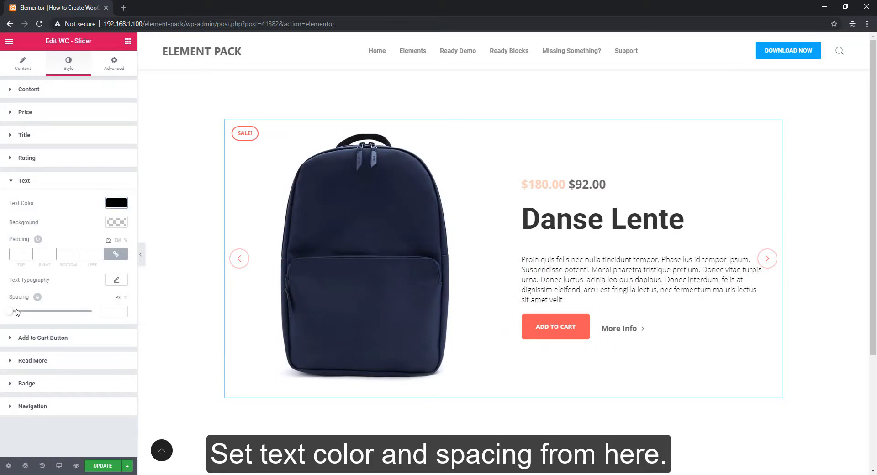
mouse_move(9, 312)
mouse_down()
mouse_move(80, 312)
mouse_move(16, 312)
mouse_up()
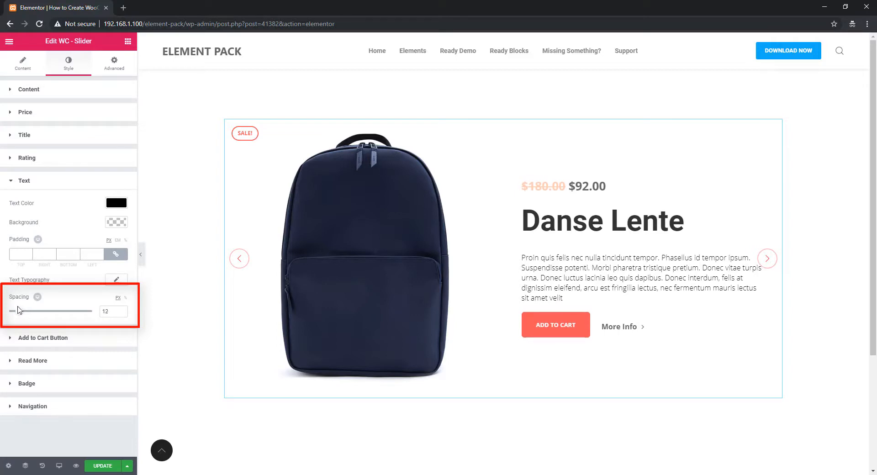
- Set the Add to Cart button's normal background to #ff5400 and its radius to 50 px on all corners
click(36, 338)
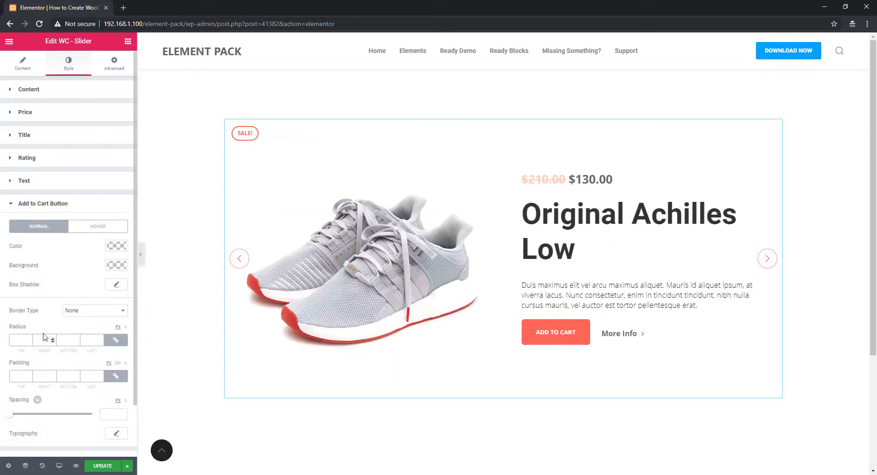
click(116, 266)
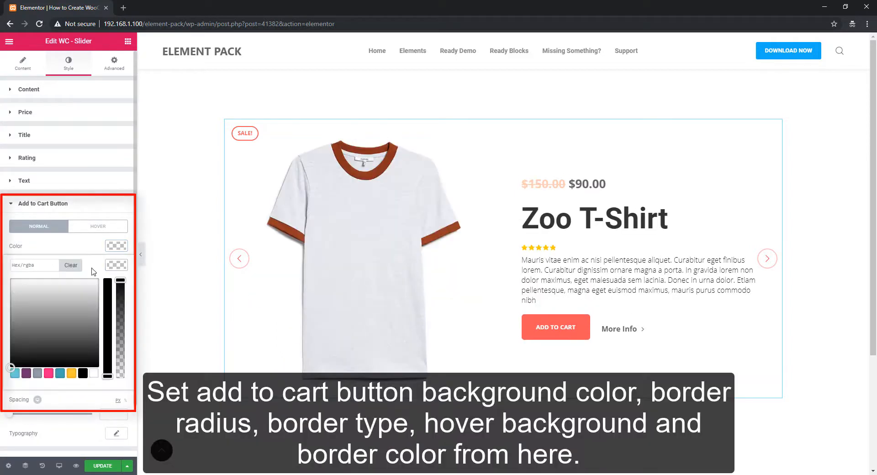
click(35, 265)
text(#ff5400)
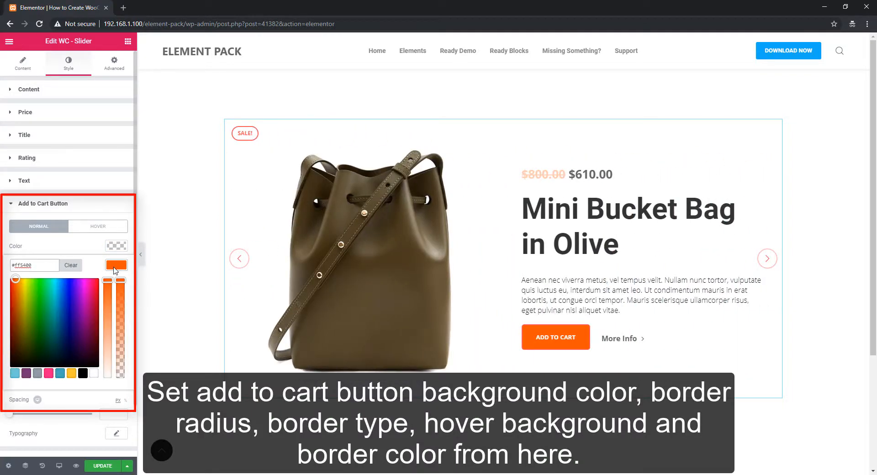
click(116, 267)
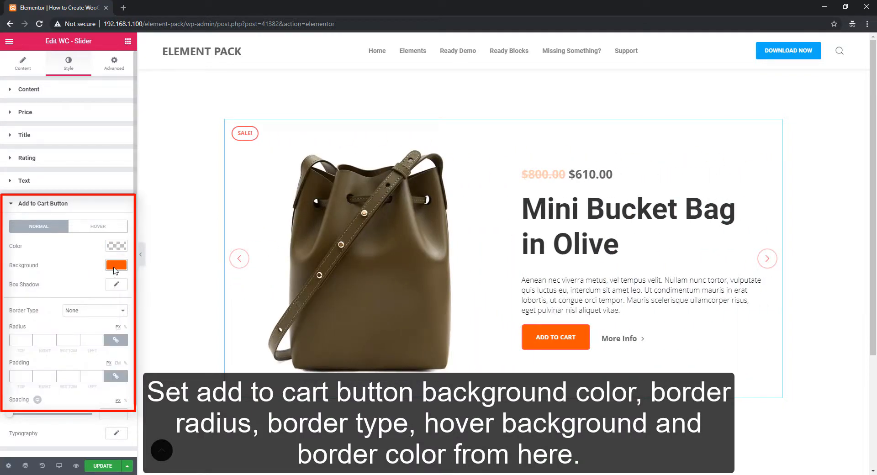
click(23, 335)
text(50)
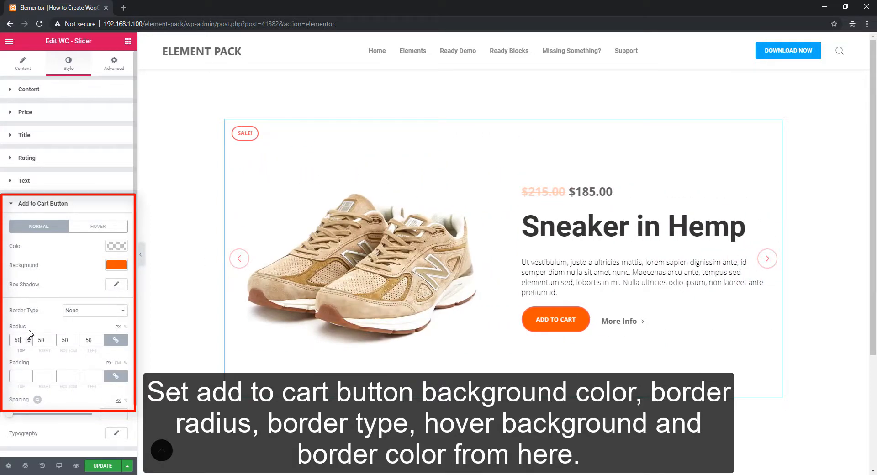
- Give the Add to Cart button a solid border 1 px wide on all sides, colored #ff5400
click(90, 315)
click(75, 327)
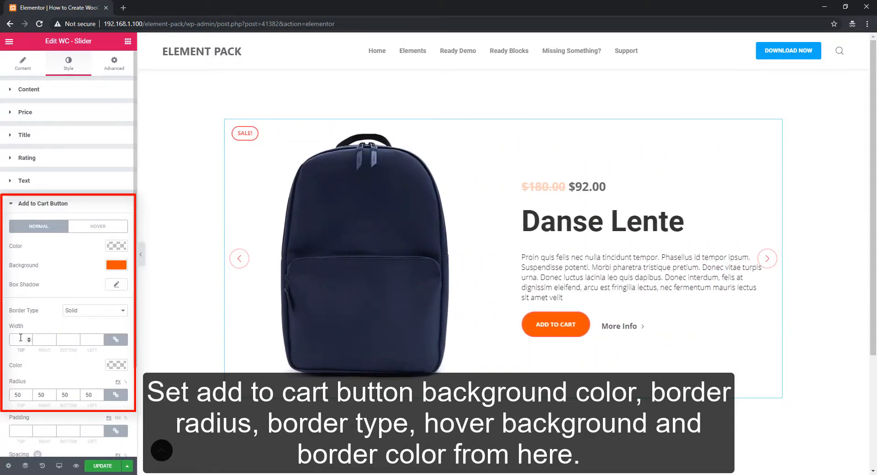
click(21, 338)
text(1)
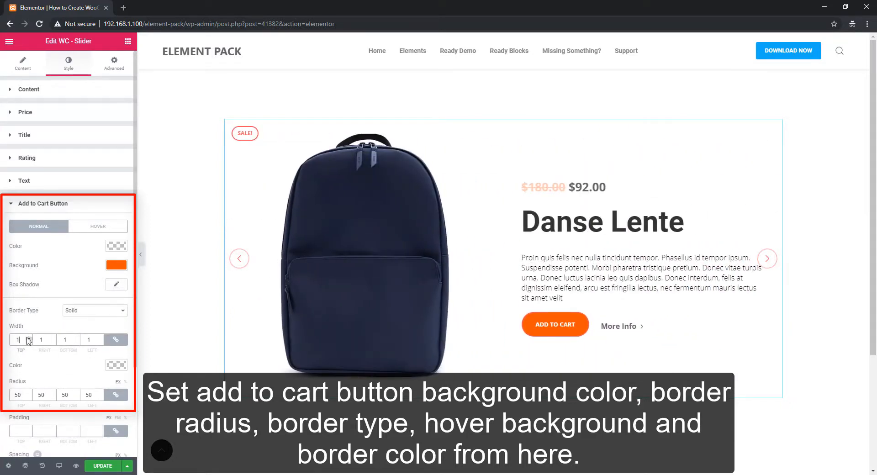
click(116, 365)
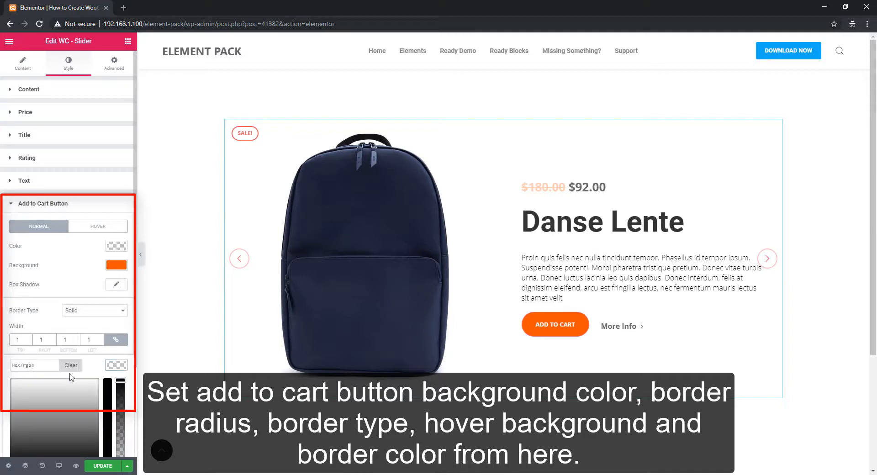
click(30, 365)
key(ctrl+v)
click(114, 368)
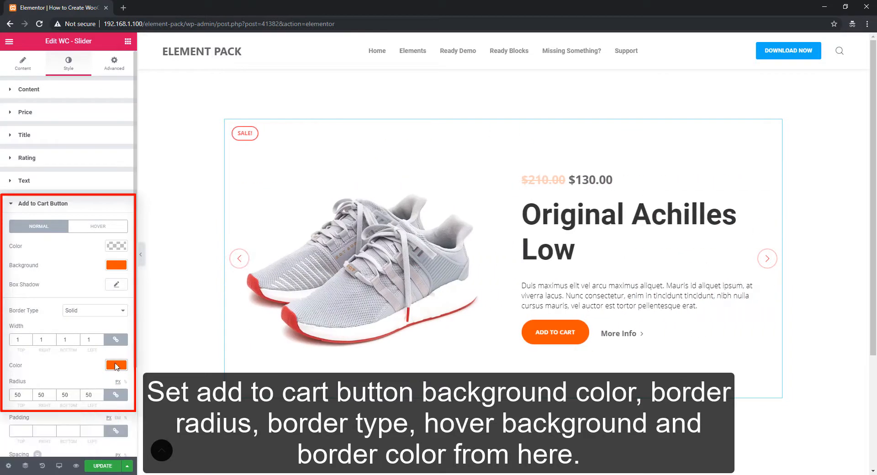
- Make the Add to Cart button's hover background fully transparent and set its hover border color to #ff5400
click(101, 228)
click(116, 247)
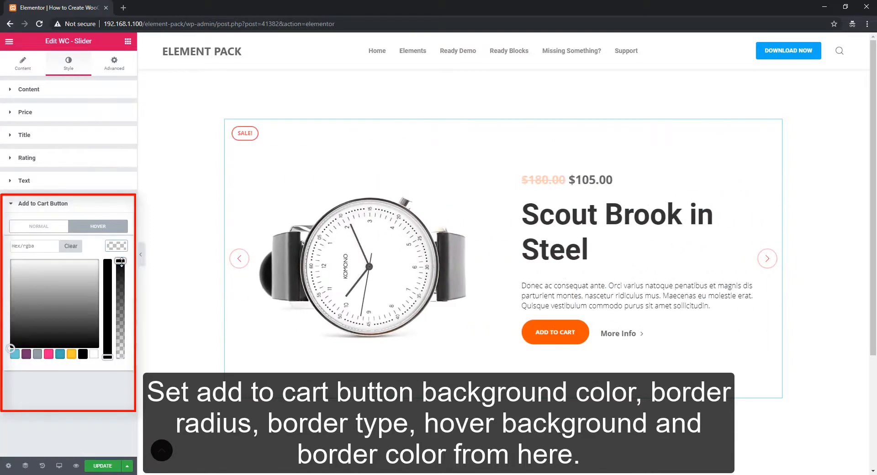
drag(121, 263, 122, 366)
click(124, 372)
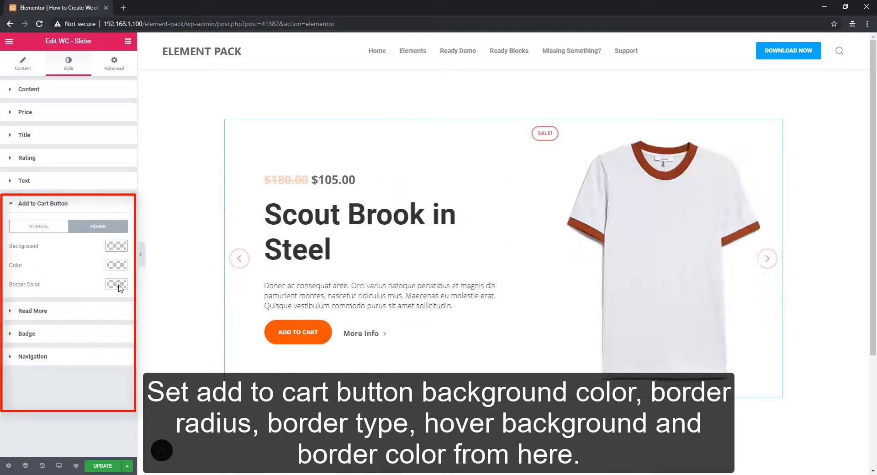
click(118, 285)
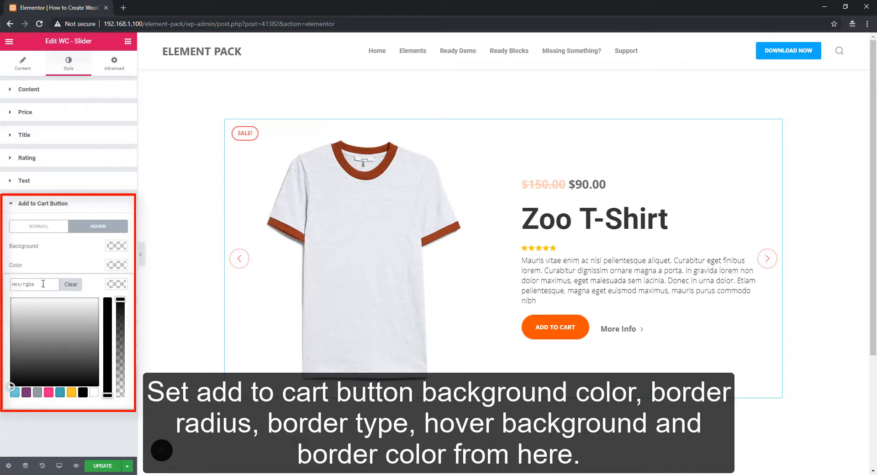
click(43, 284)
text(#ff5400)
click(108, 283)
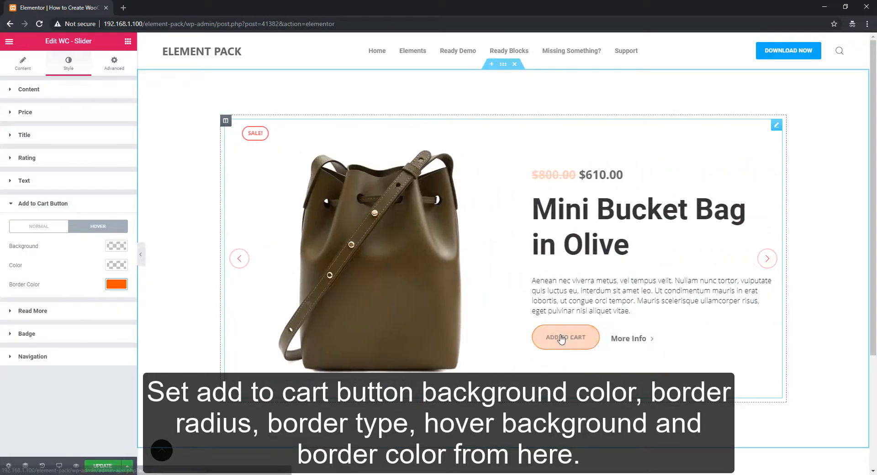
- Set the spacing of the Add to Cart button in its normal state to 51 px
click(39, 226)
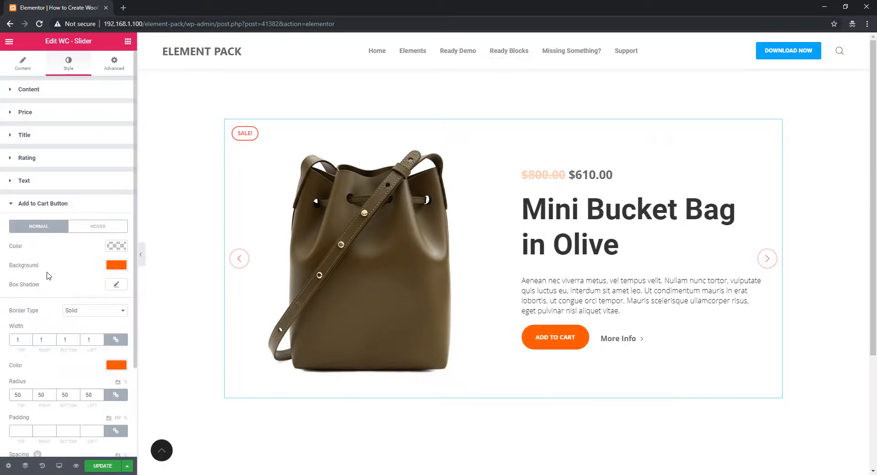
scroll(46, 283, down, 3)
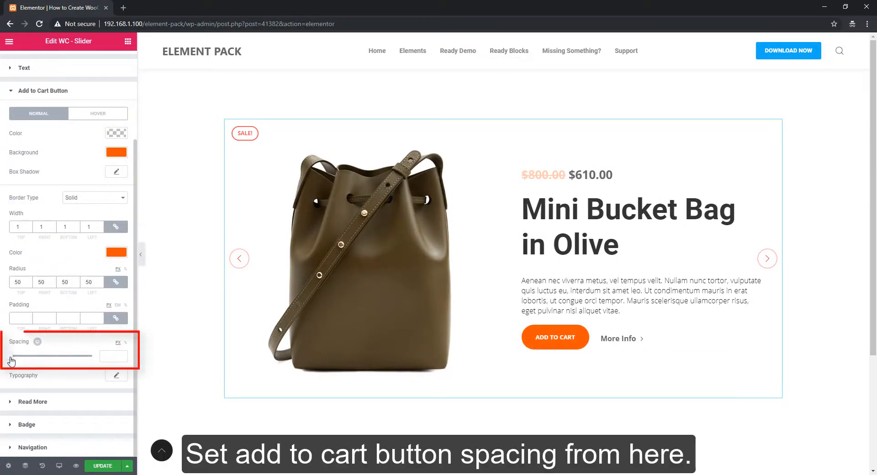
drag(20, 357, 53, 361)
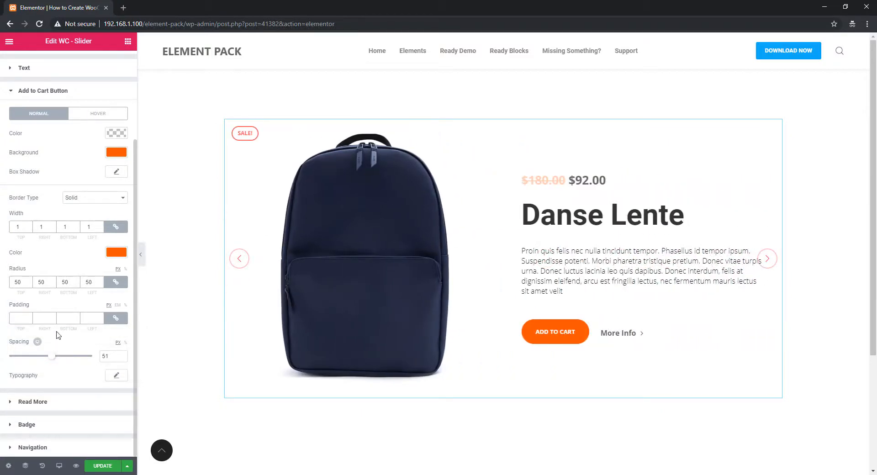
- Set the Space Between value of the Read More link to 30
click(33, 402)
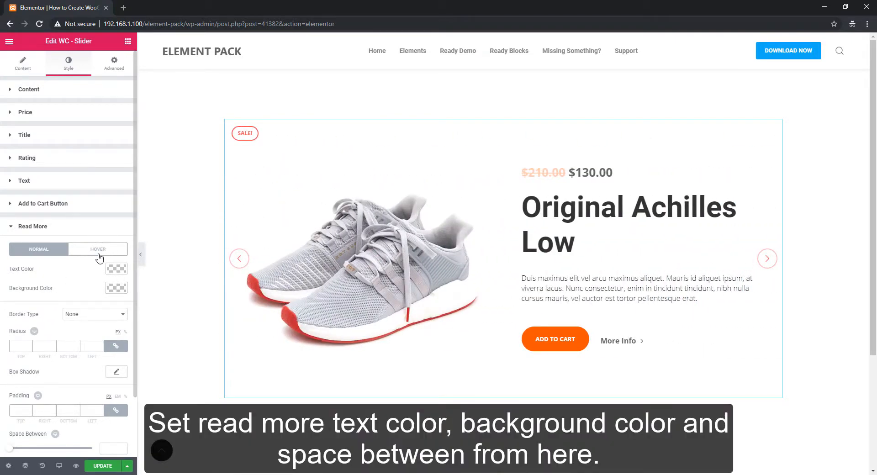
scroll(50, 329, down, 3)
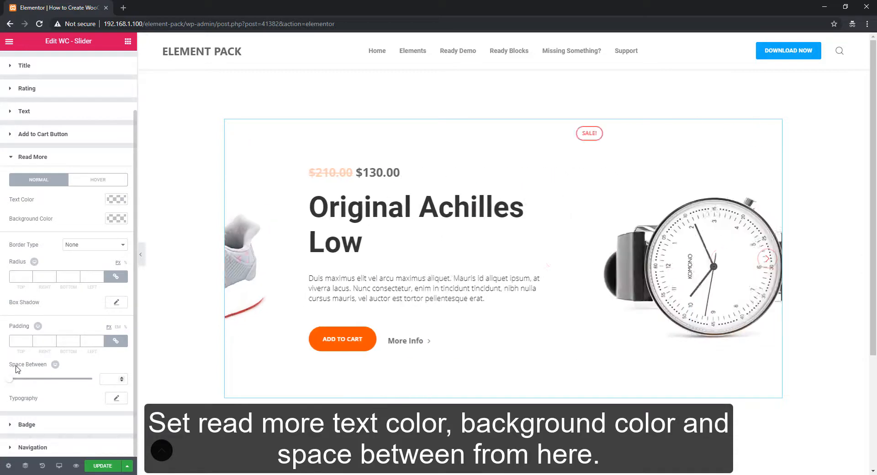
mouse_move(12, 381)
mouse_down()
mouse_move(100, 381)
mouse_move(38, 384)
mouse_up()
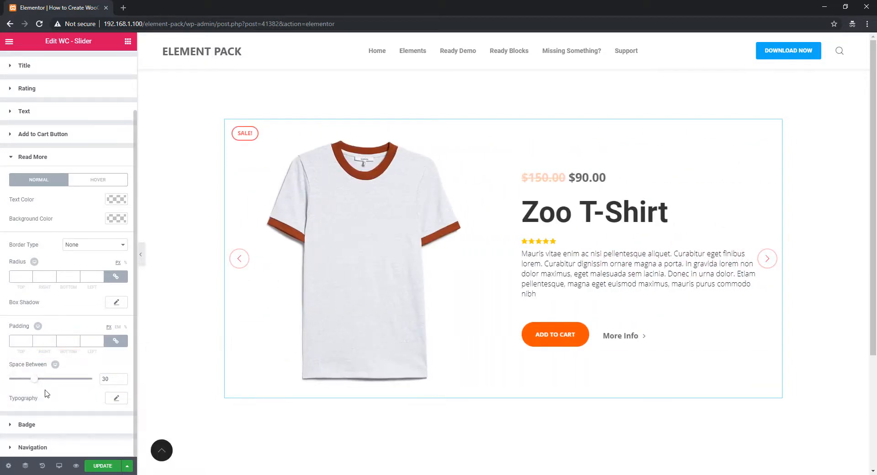
- Set the sale badge's text color to #ff5400
click(26, 425)
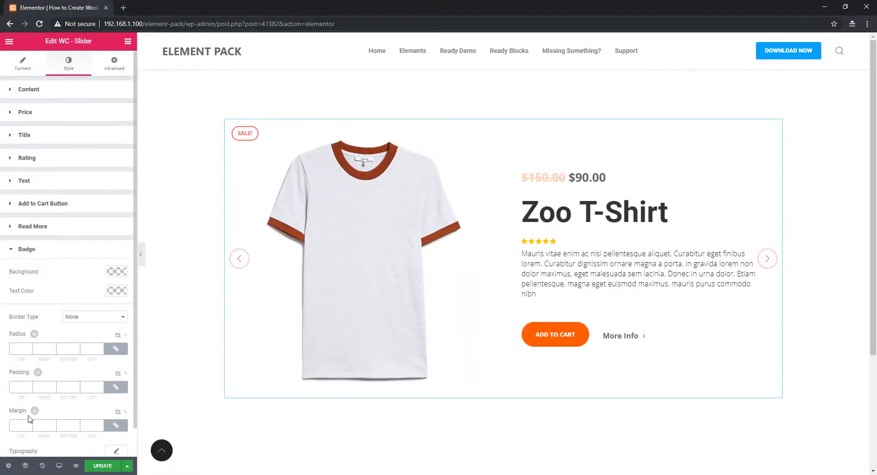
click(116, 290)
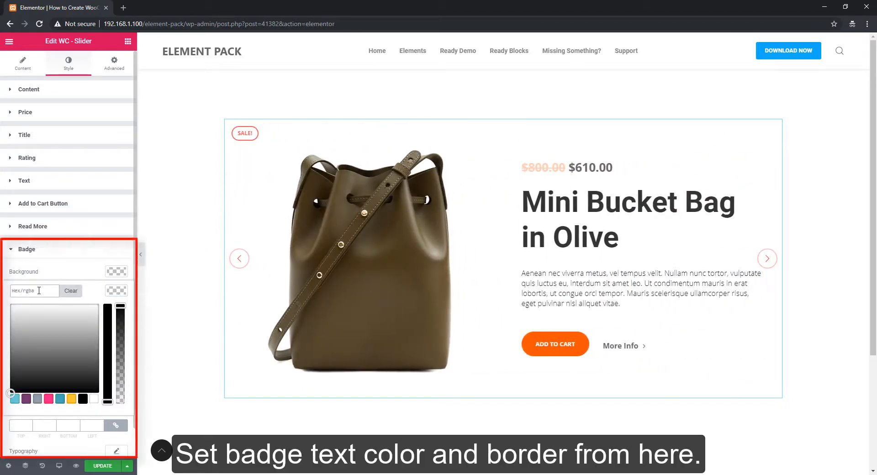
text(#ff5400)
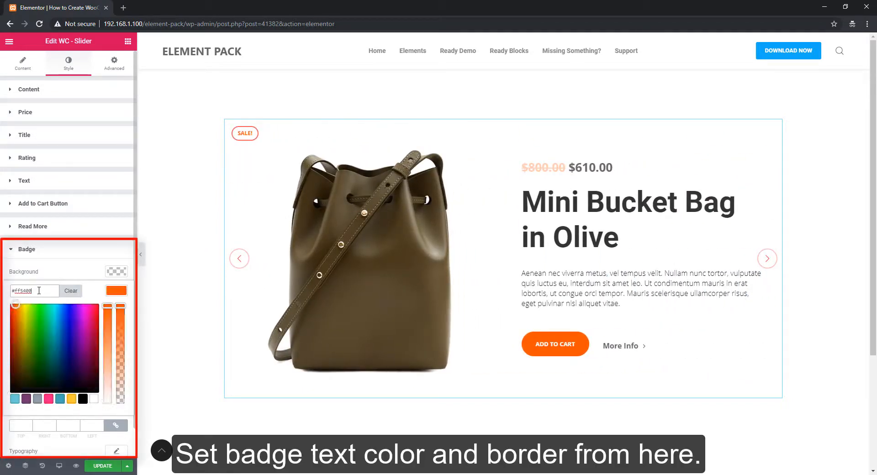
click(118, 293)
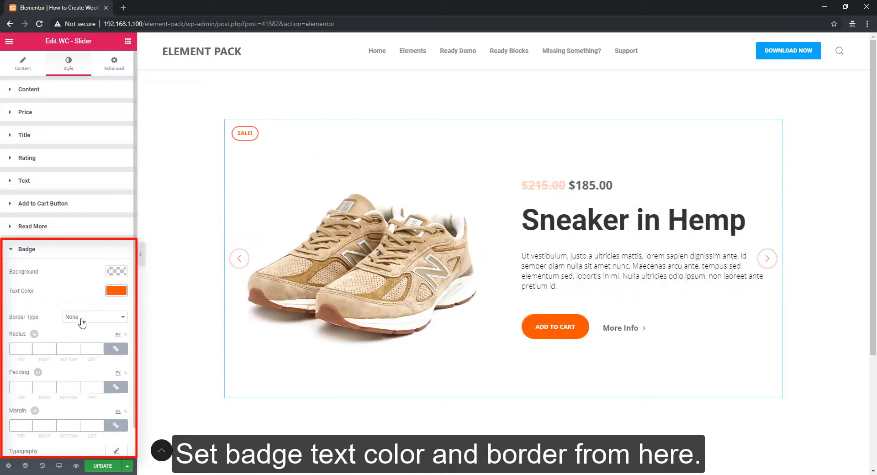
- Give the sale badge a solid border 2 px wide in #ff5400 with reduced opacity
click(81, 320)
click(81, 334)
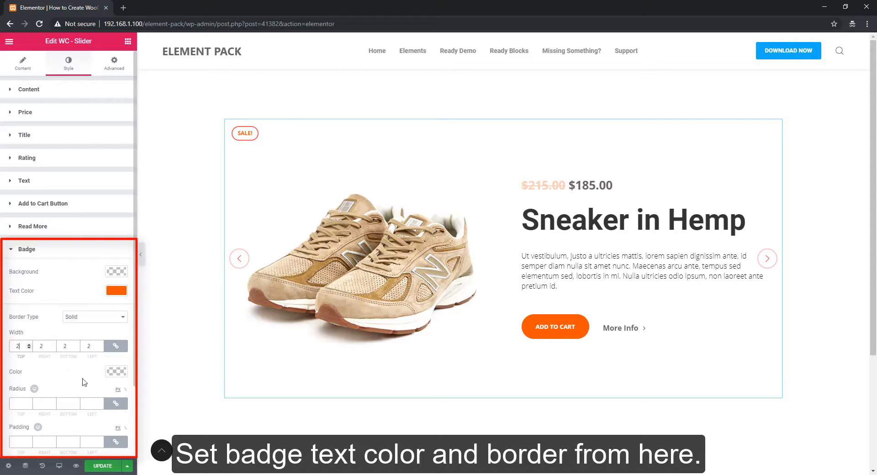
click(116, 372)
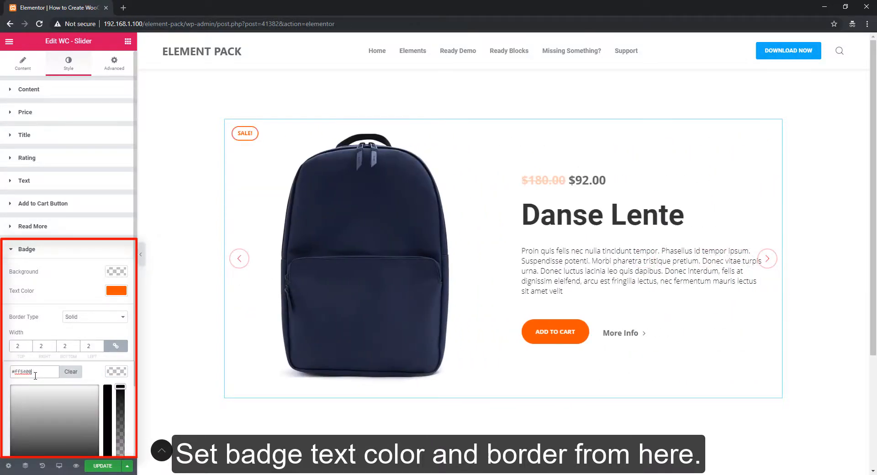
click(117, 372)
click(116, 371)
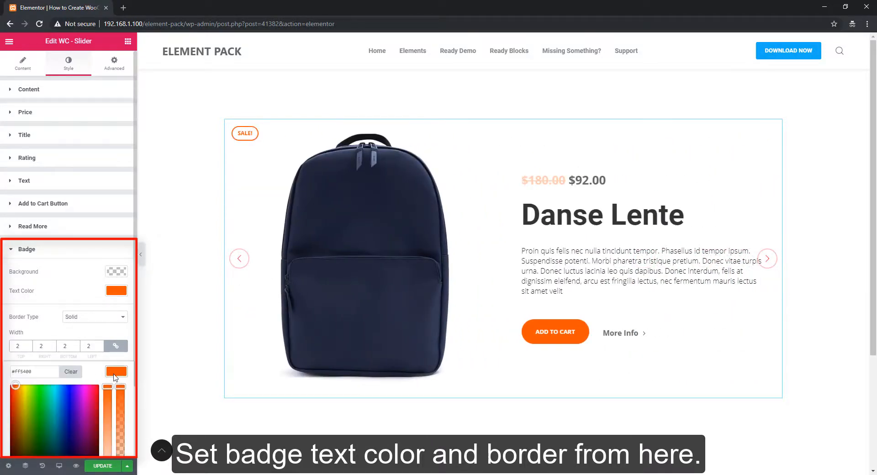
drag(120, 402, 125, 443)
click(117, 372)
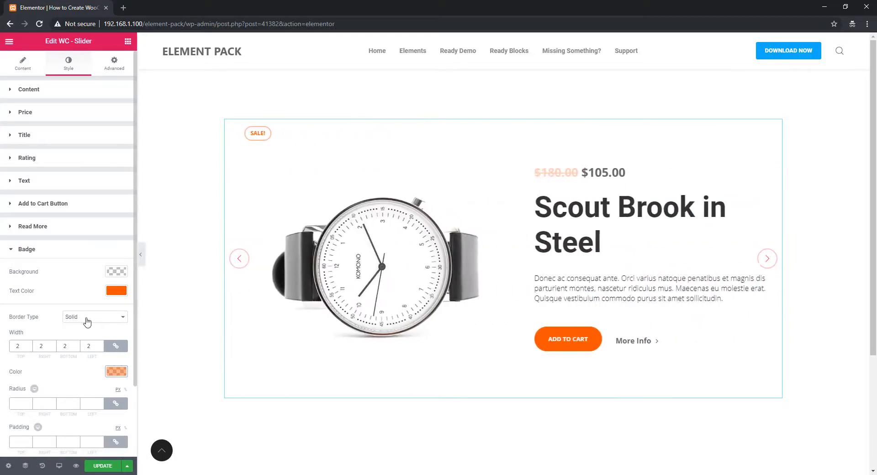
- Set the size of the slider's navigation arrows to 45
scroll(88, 347, down, 2)
click(32, 447)
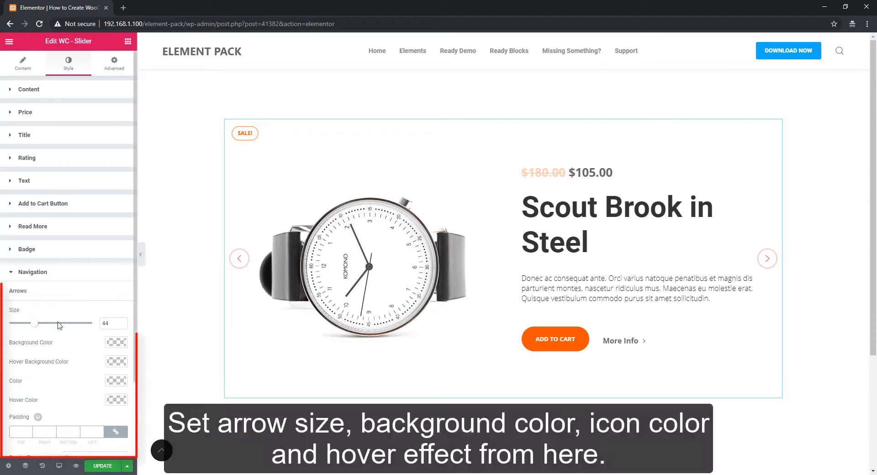
mouse_move(34, 325)
mouse_down()
mouse_move(85, 325)
mouse_move(27, 326)
mouse_move(33, 329)
mouse_up()
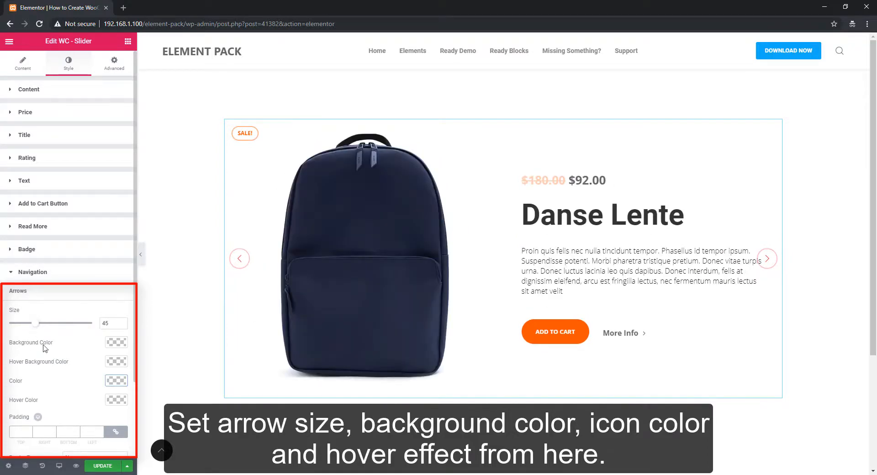
- Set the background color of the slider's navigation arrows to #ff5400
click(116, 343)
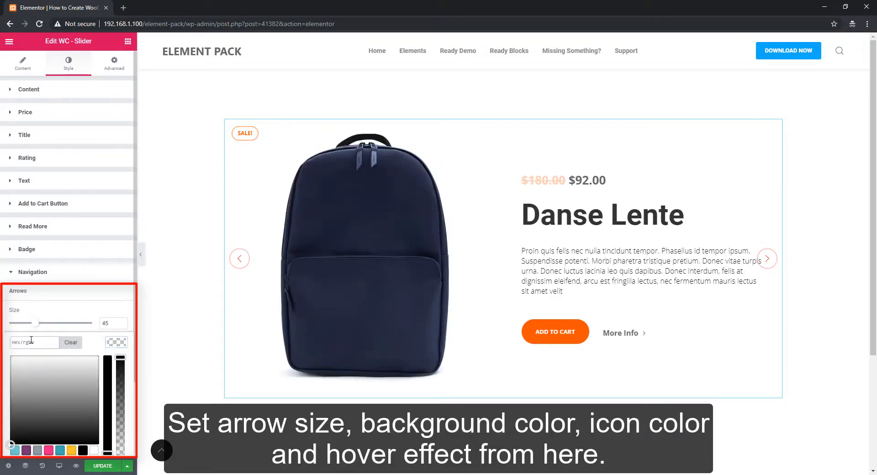
click(31, 342)
text(#ff5400)
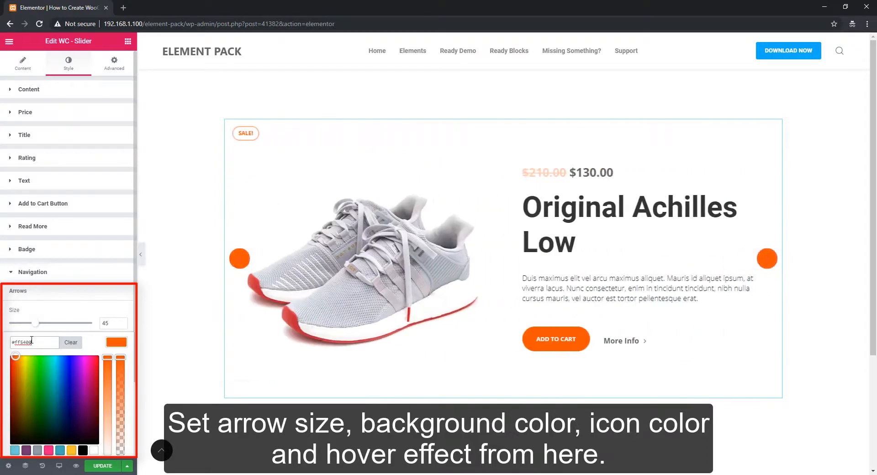
click(114, 344)
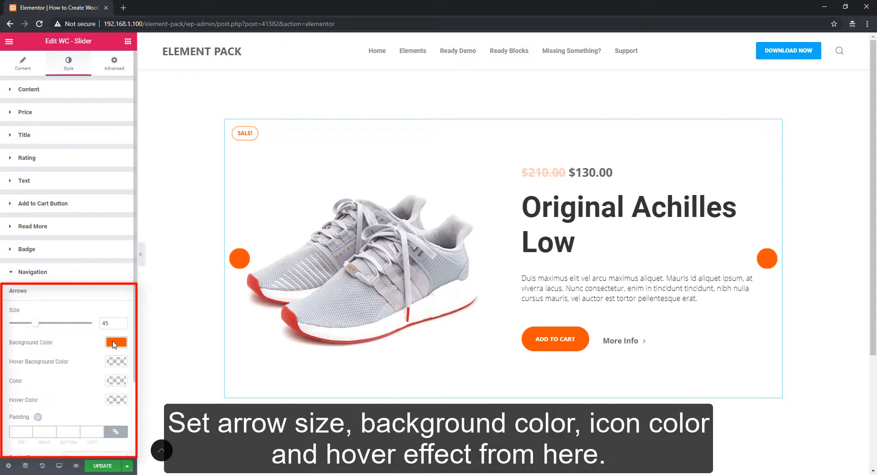
- Set the icon color of the navigation arrows to white (#FFFFFF)
click(115, 381)
scroll(68, 365, down, 2)
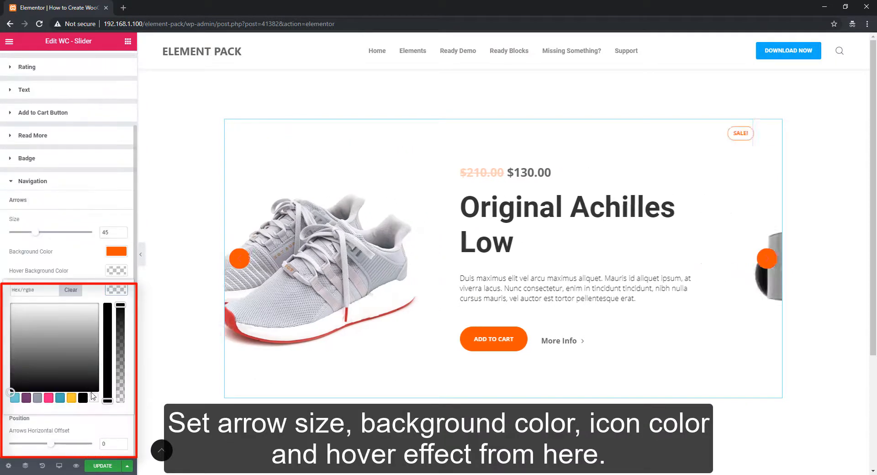
click(94, 398)
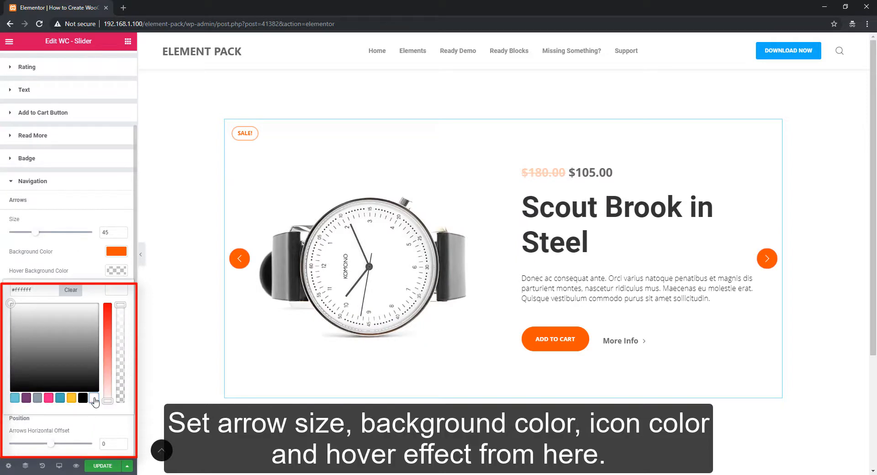
click(116, 292)
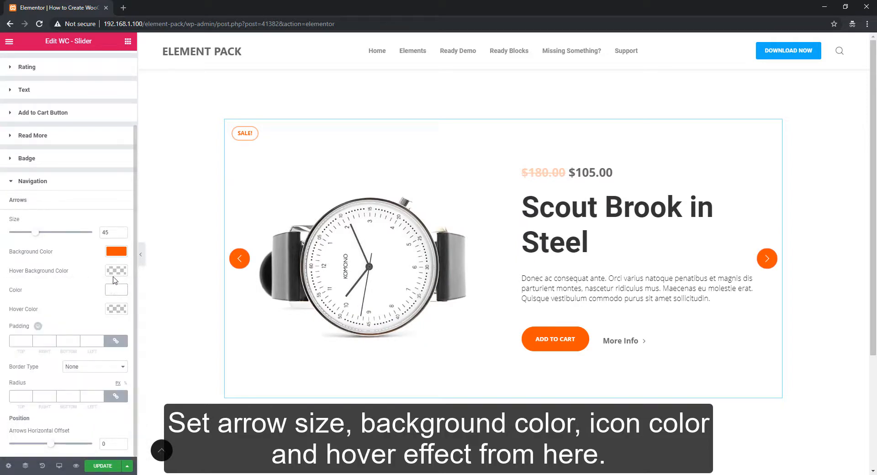
- Set the navigation arrows' hover background color to #ff5400 with reduced opacity
click(115, 272)
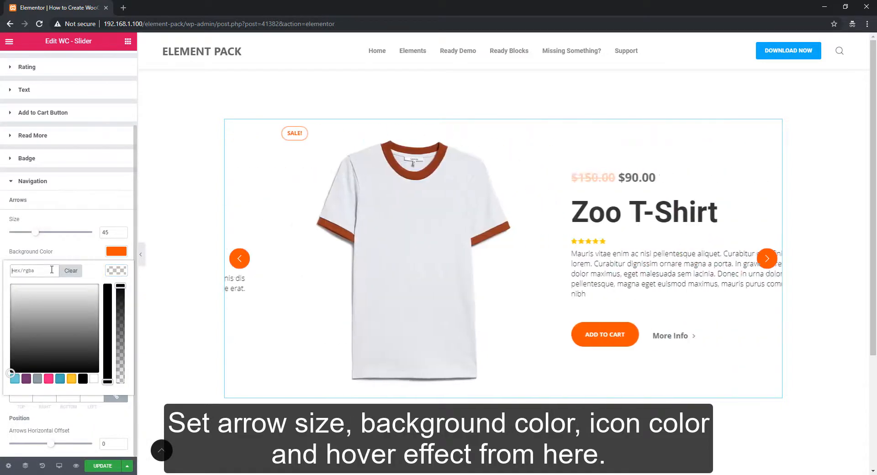
click(51, 269)
text(#ff5400)
drag(124, 287, 120, 308)
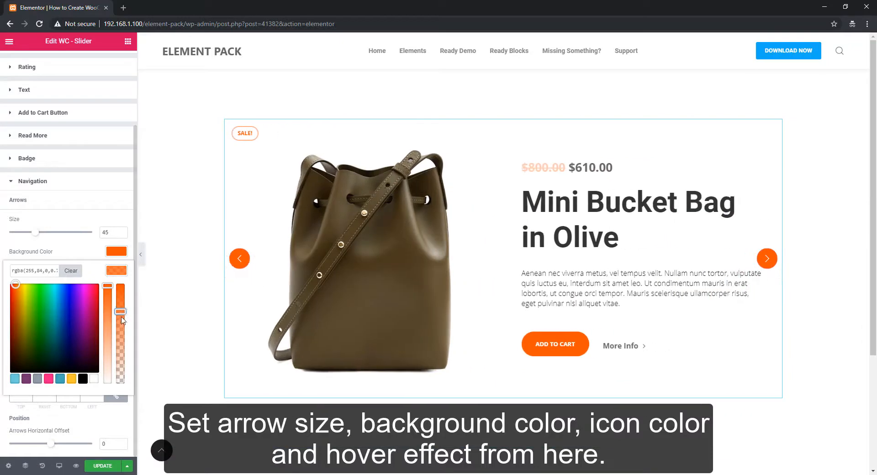
drag(123, 309, 120, 319)
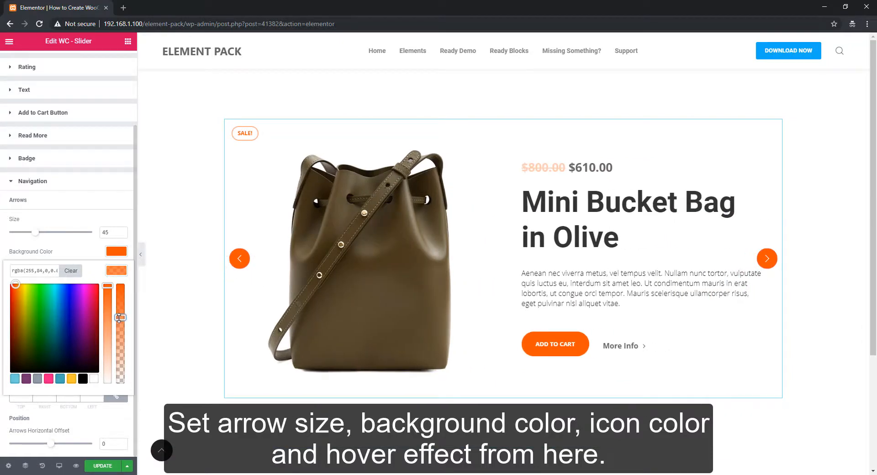
click(119, 273)
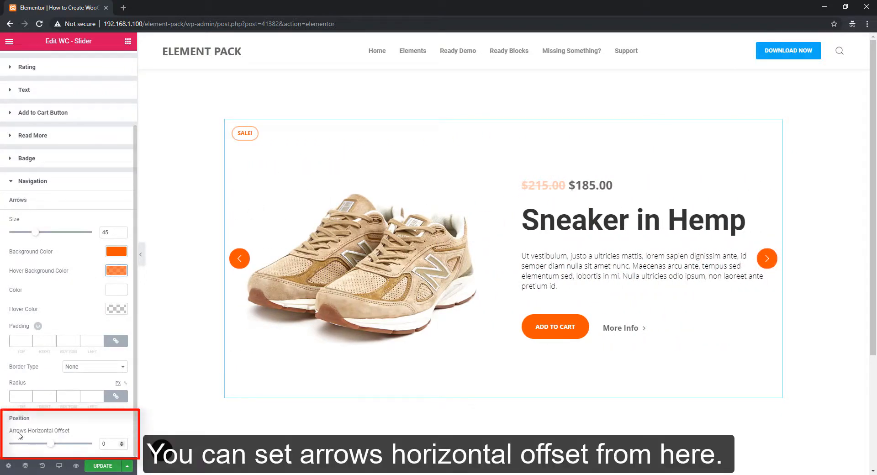
- Try out a different horizontal offset for the navigation arrows
mouse_move(51, 446)
mouse_down()
mouse_move(82, 446)
mouse_move(67, 446)
mouse_up()
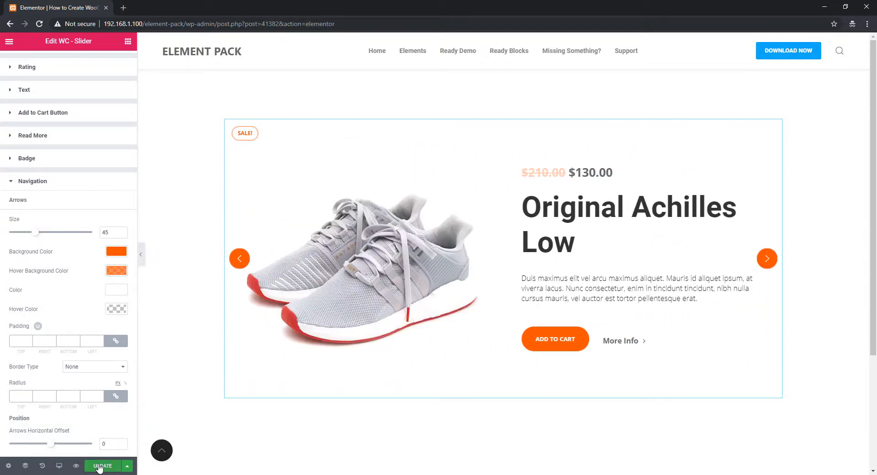
- Update the page to save the slider settings and open the page preview
click(100, 466)
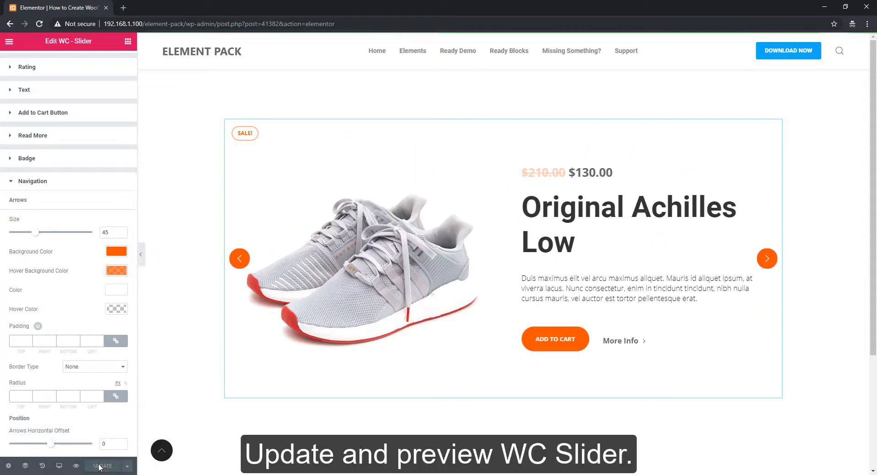
click(76, 466)
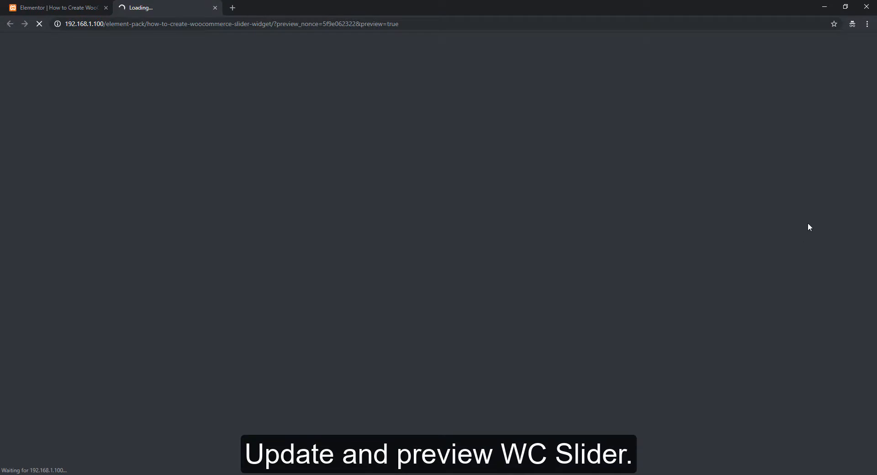